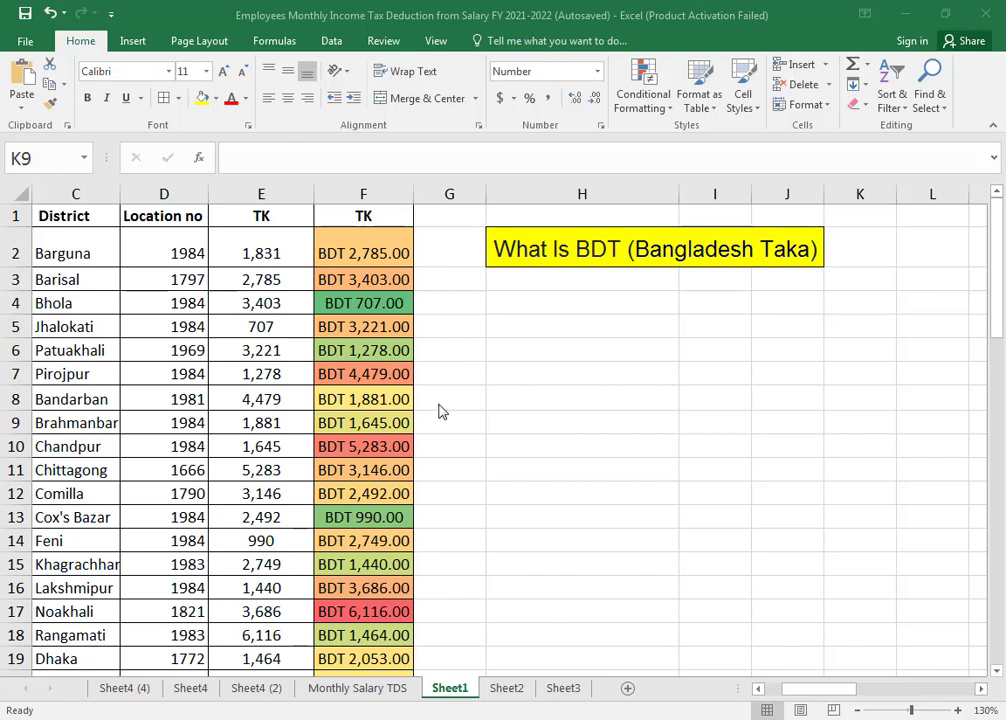
Inspect the BDT currency values in column F and the plain TK values in column E
left_click(368, 252)
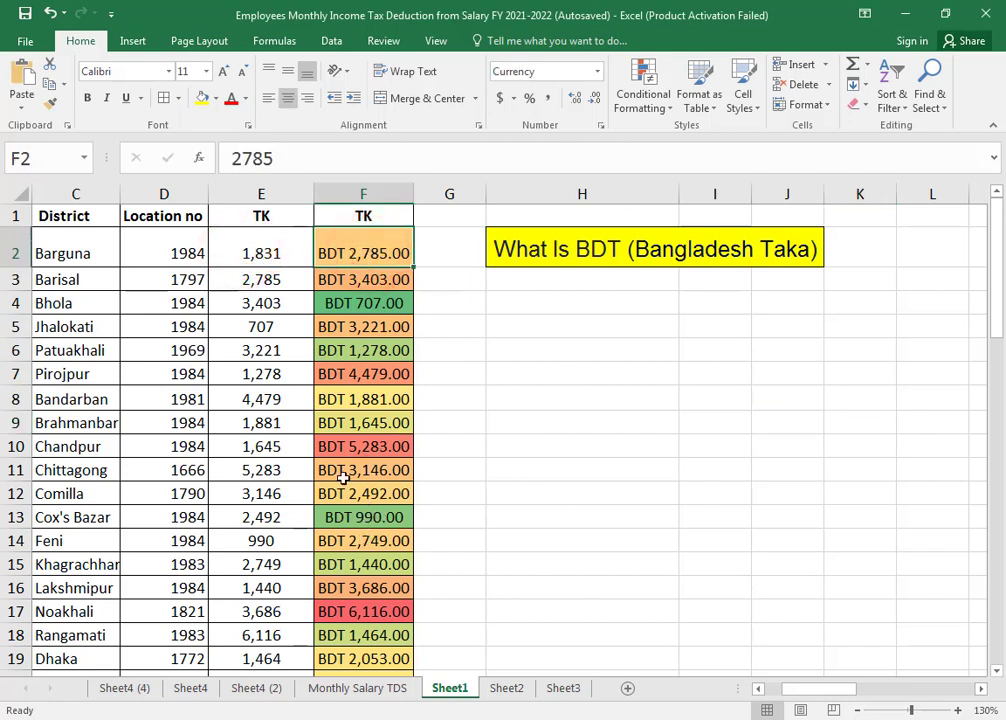
left_click_drag(278, 252, 270, 636)
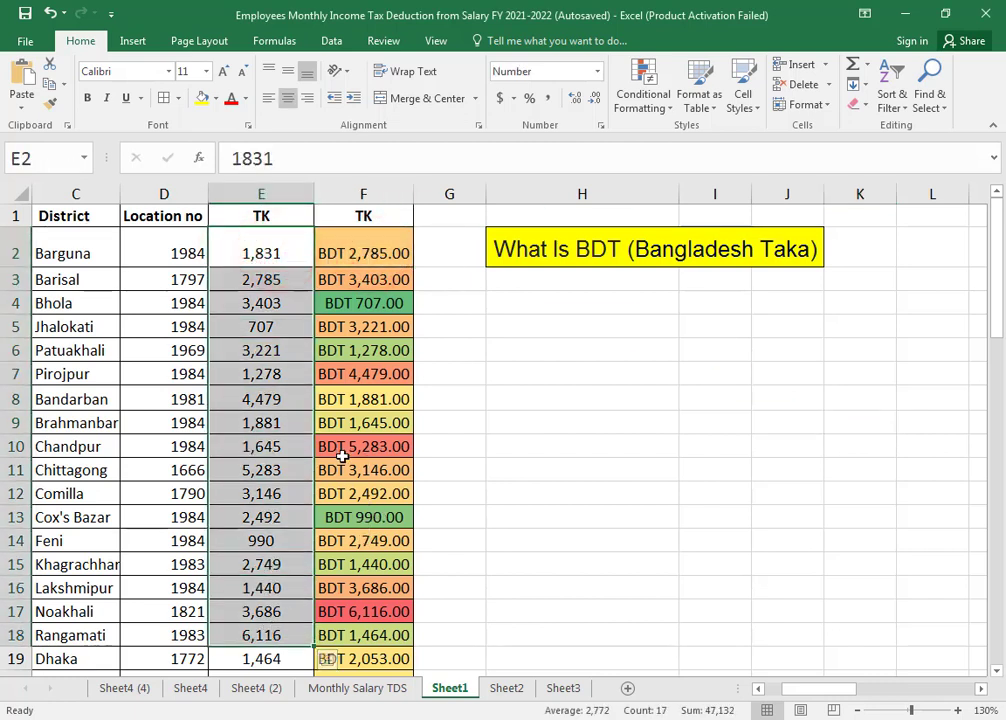
left_click(364, 326)
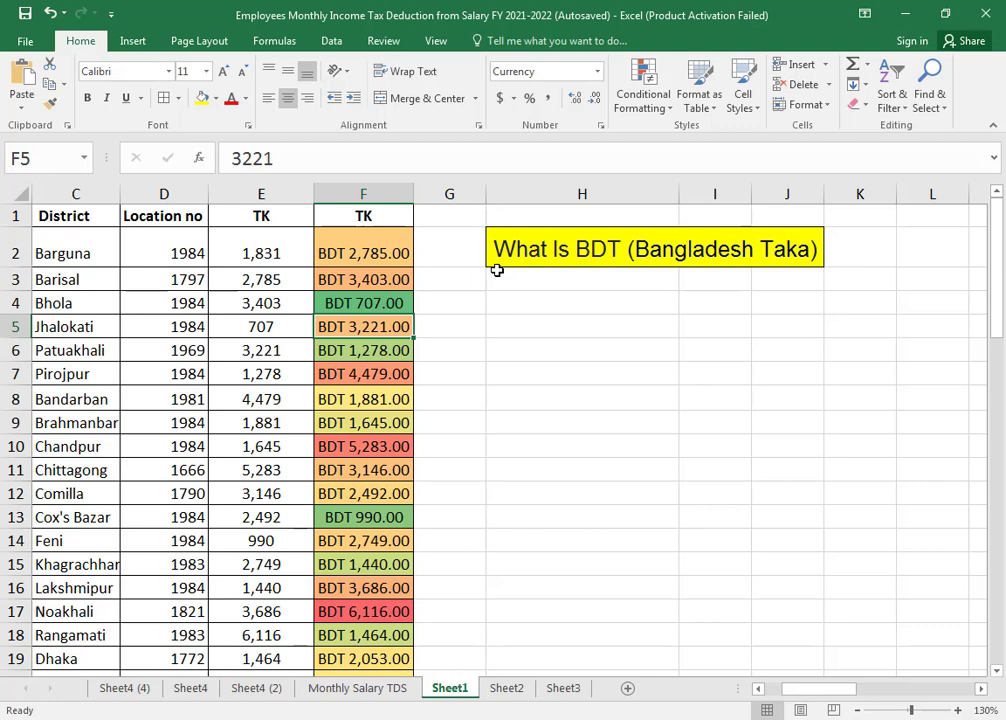
Delete columns H to J to remove the 'What Is BDT (Bangladesh Taka)' banner
left_click(696, 252)
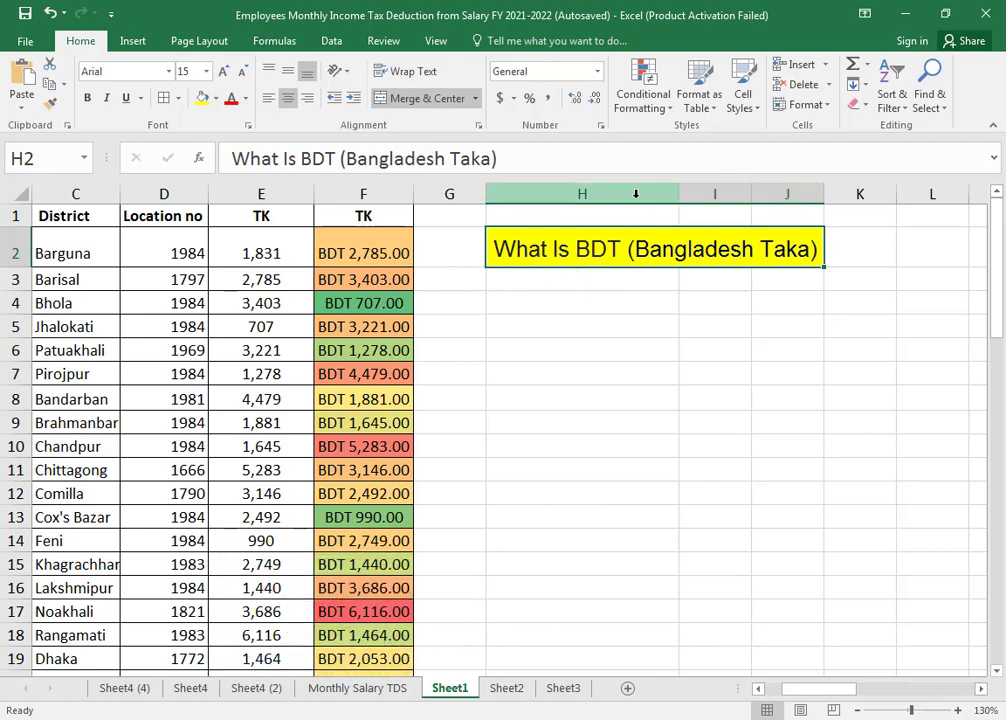
left_click_drag(636, 196, 785, 192)
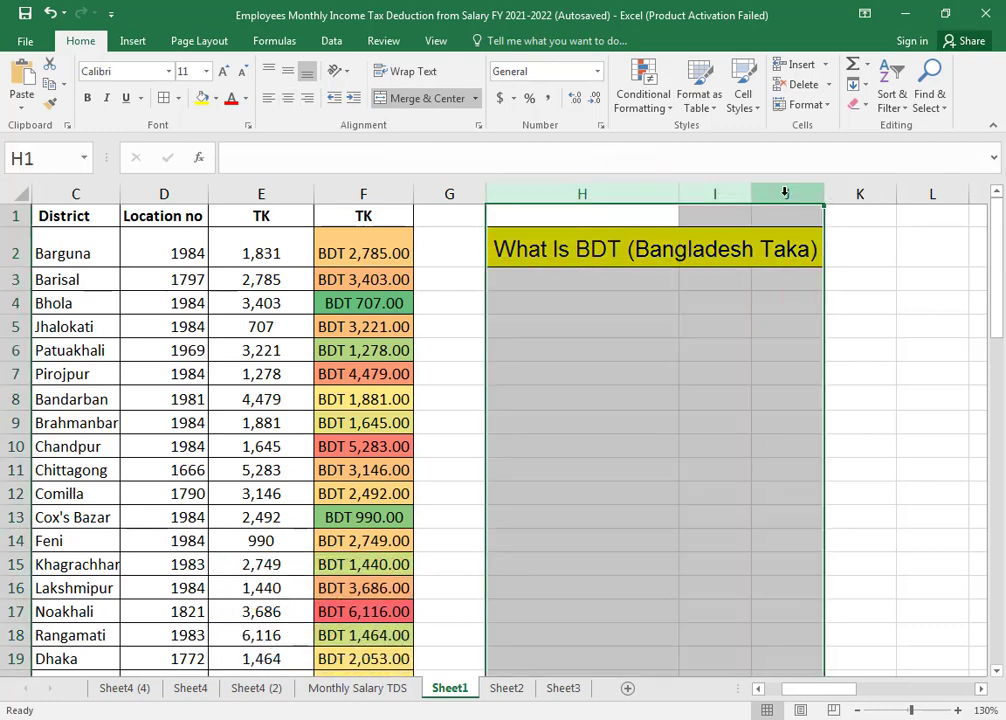
right_click(785, 192)
left_click(855, 341)
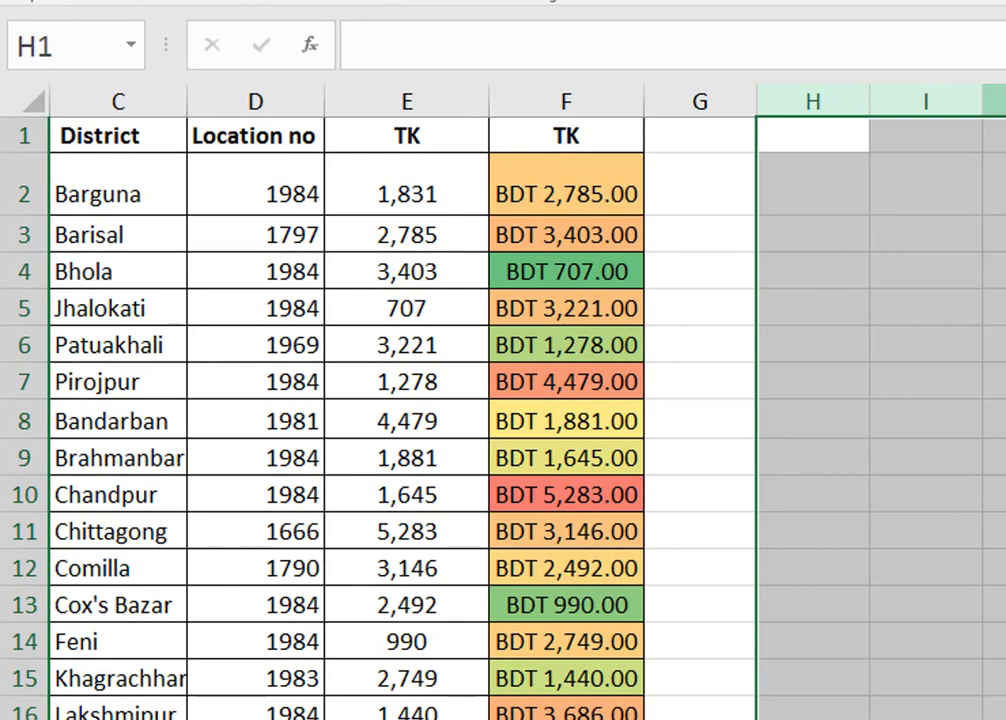
left_click(1005, 381)
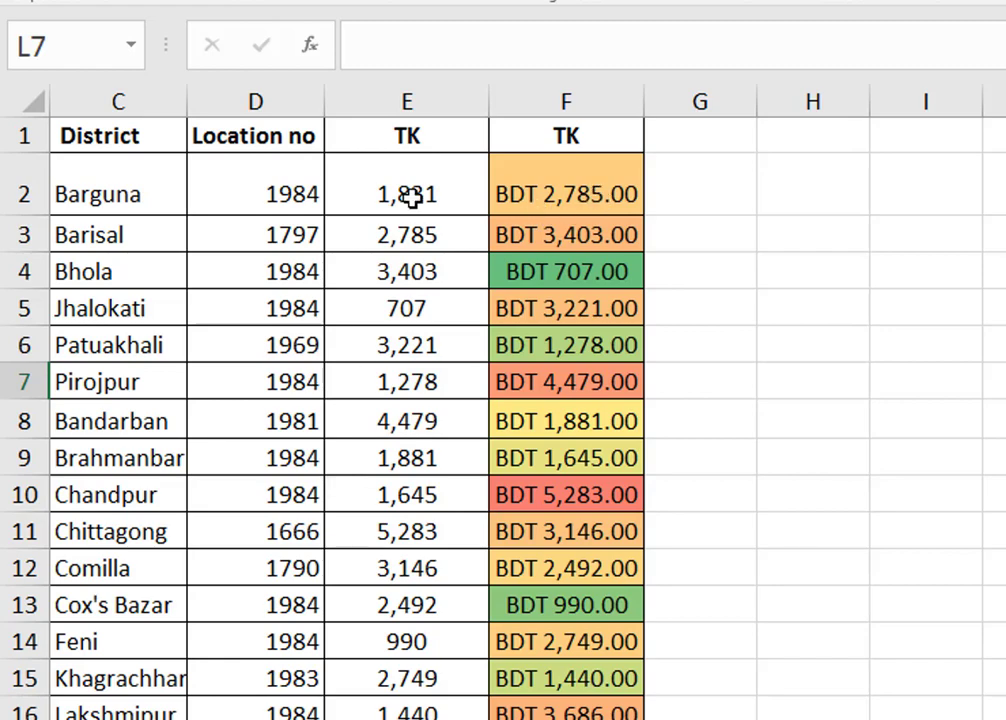
mouse_move(424, 194)
left_mouse_down()
mouse_move(420, 719)
mouse_move(274, 632)
left_mouse_up()
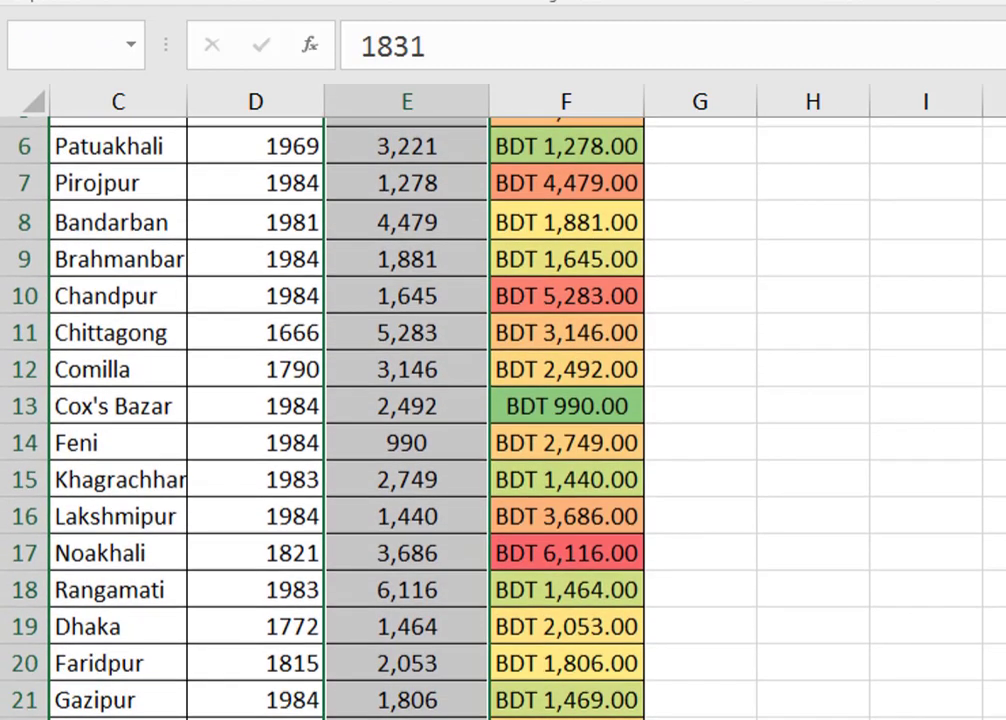
Change cell E2 to read 'BDT 1831' and begin editing E3 the same way
scroll(305, 392, "up", 4)
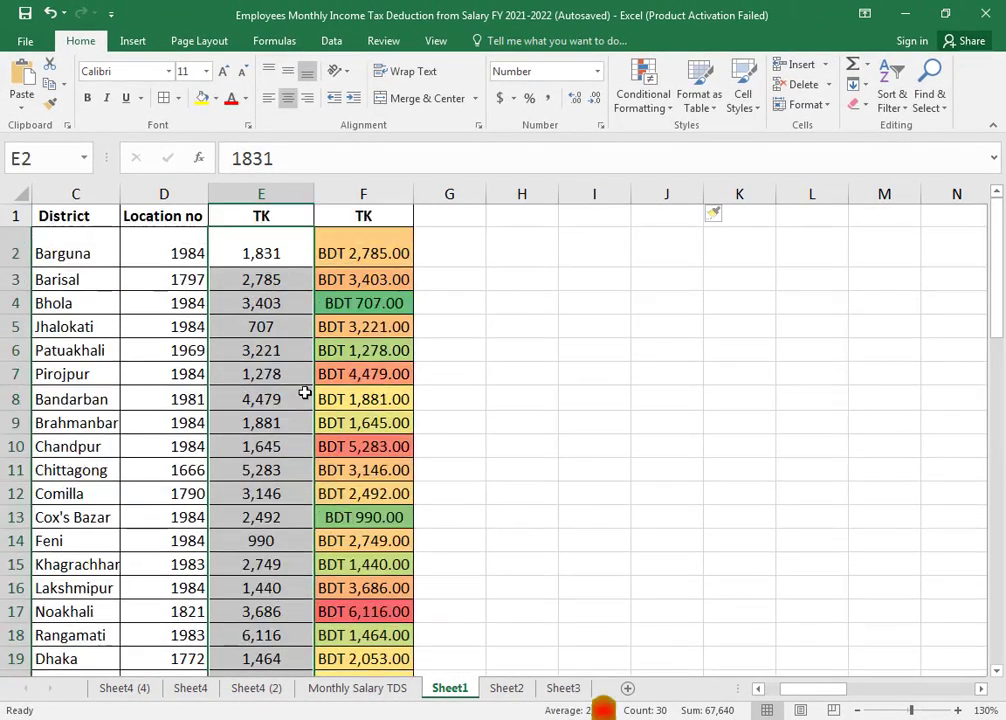
left_click(236, 253)
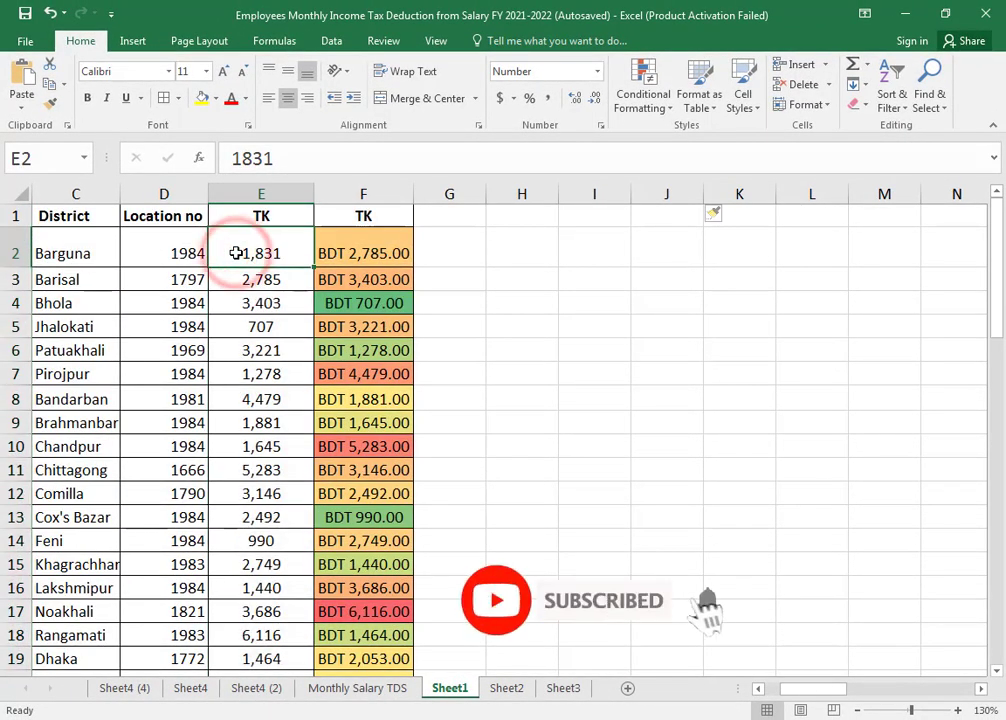
double_click(236, 253)
type("B")
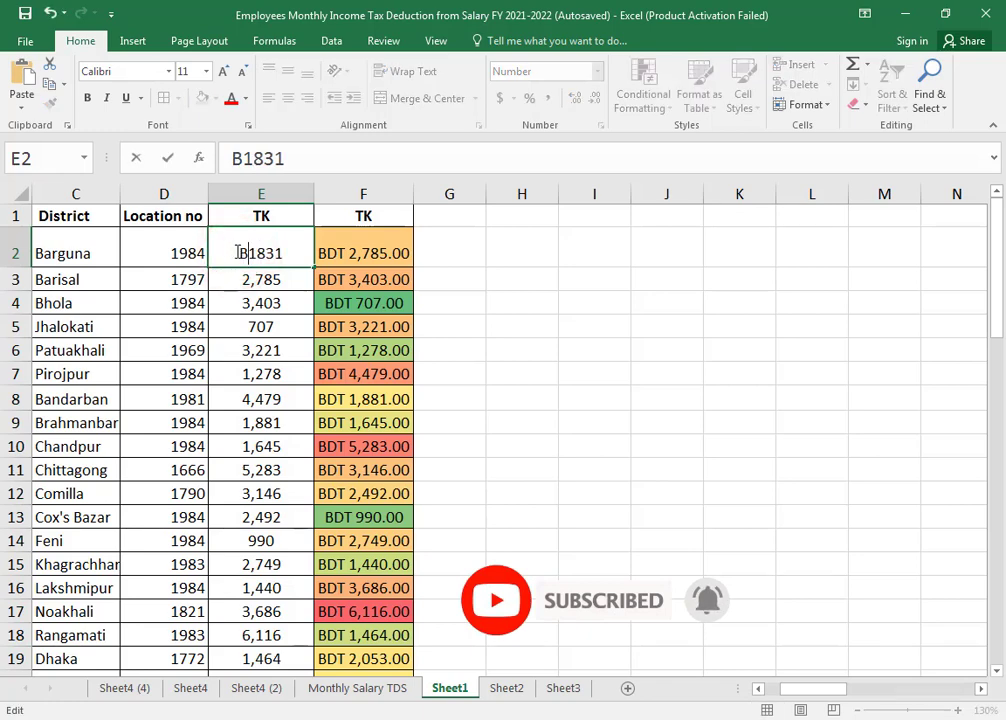
type("DT")
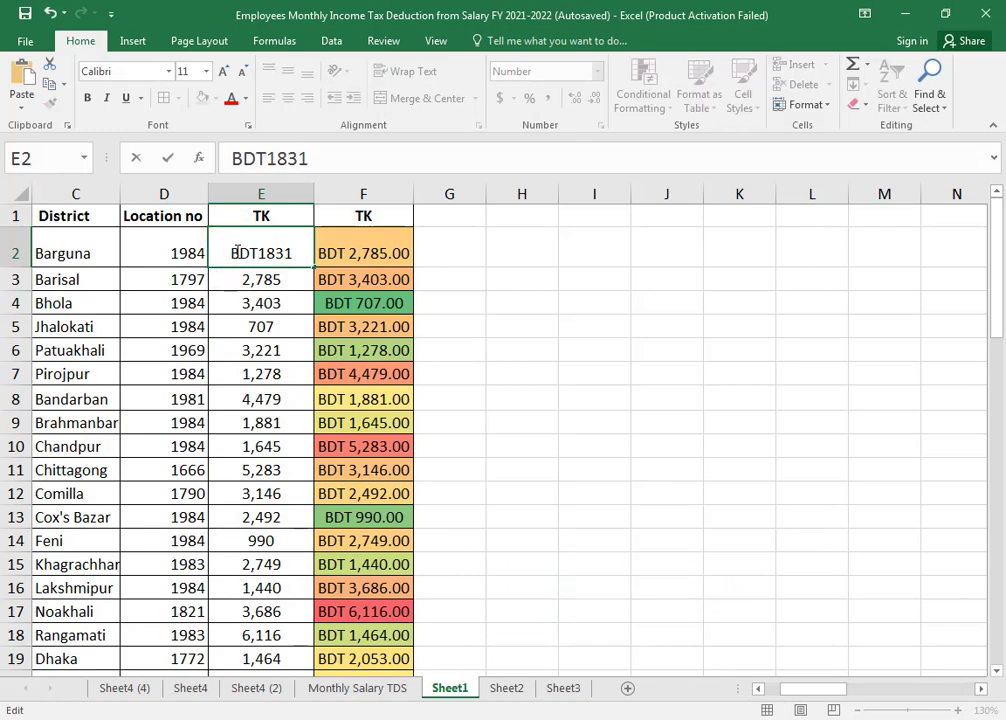
key("Return")
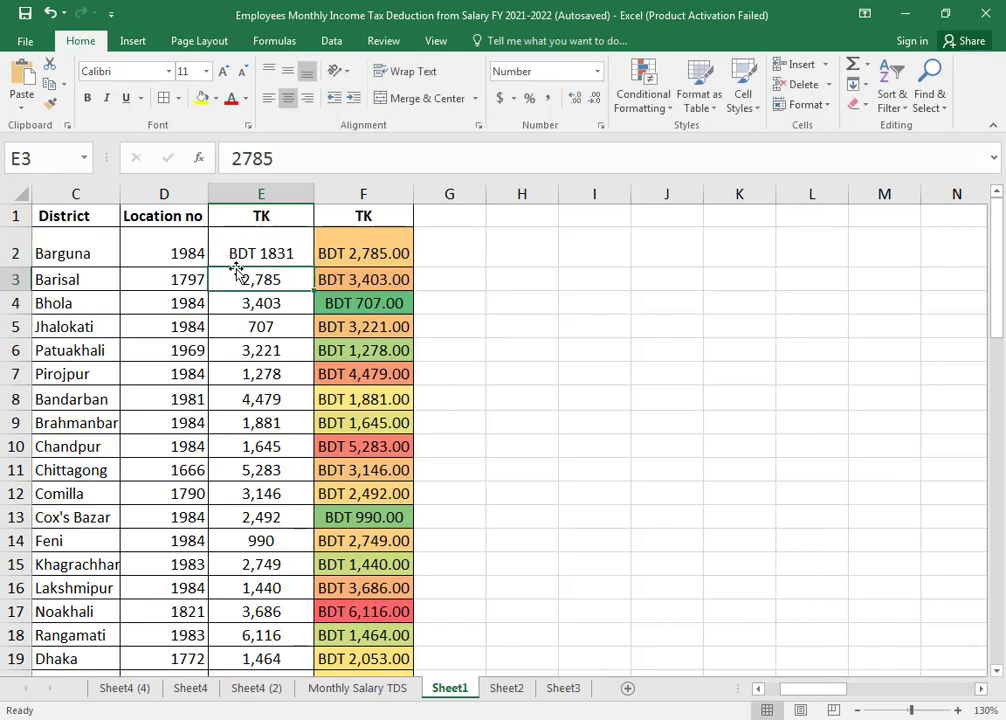
double_click(239, 279)
type("BDT")
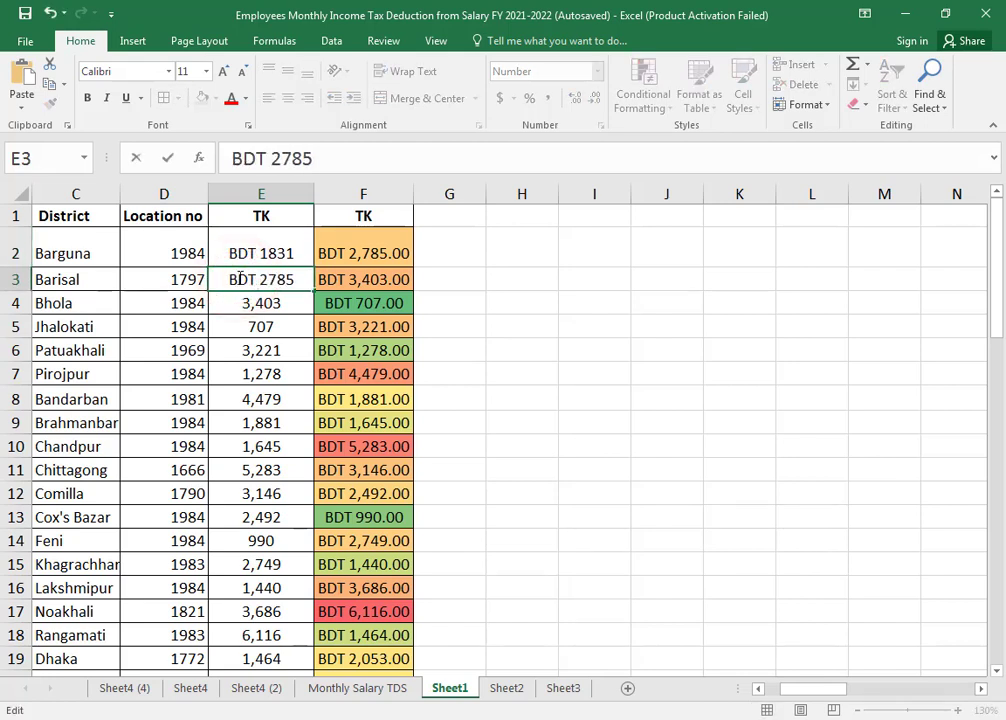
left_click(431, 299)
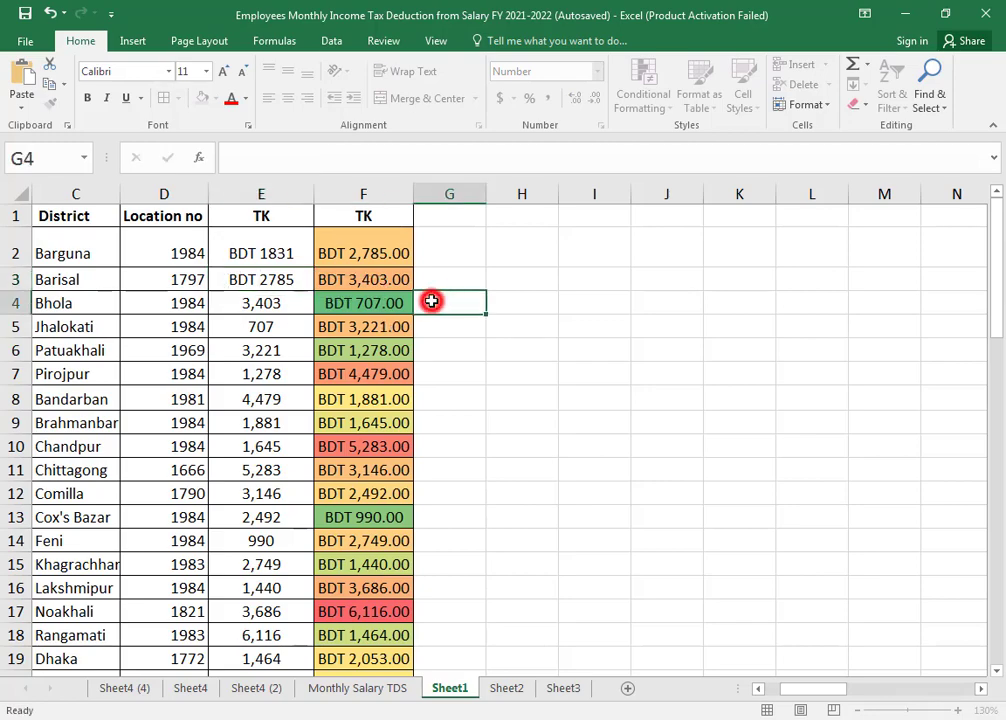
scroll(285, 544, "down", 1)
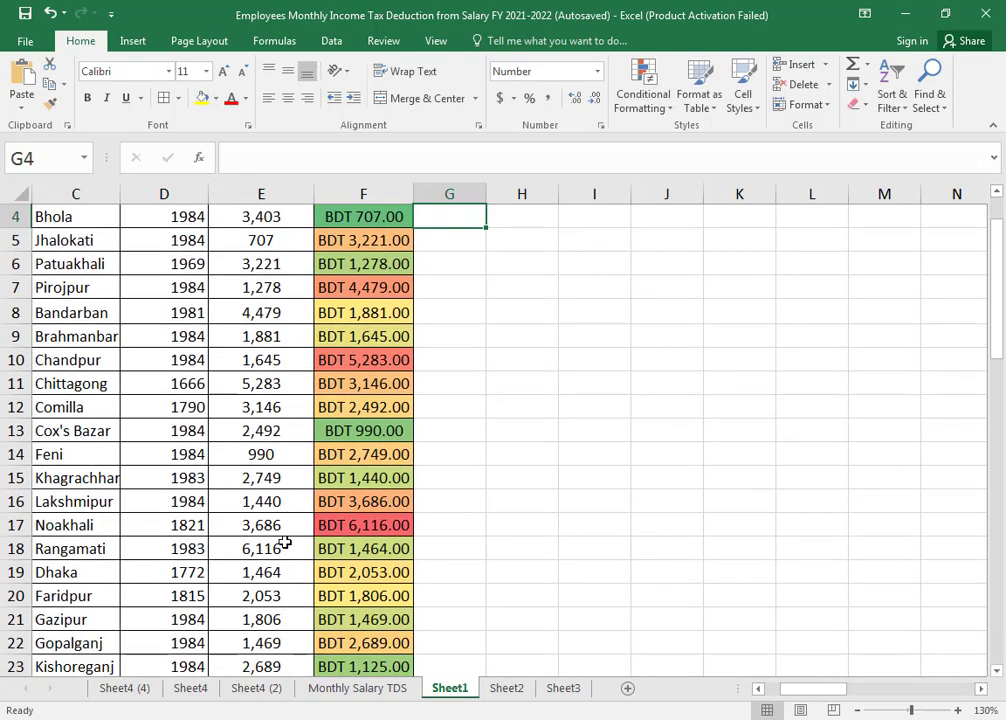
scroll(285, 541, "up", 1)
left_click(140, 690)
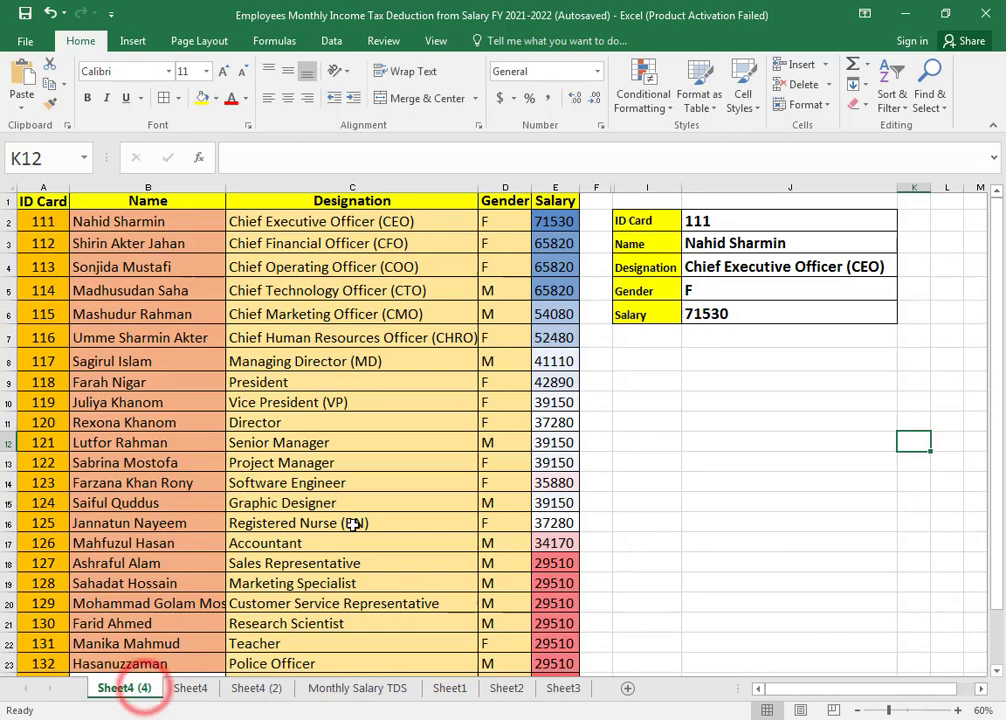
left_click(188, 697)
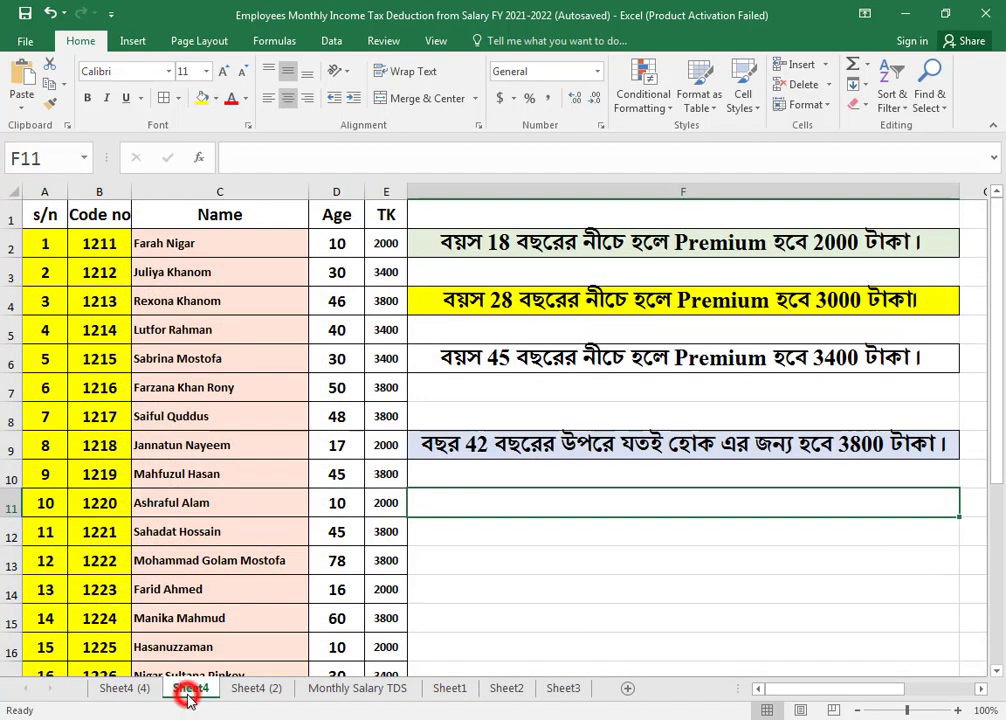
left_click(108, 694)
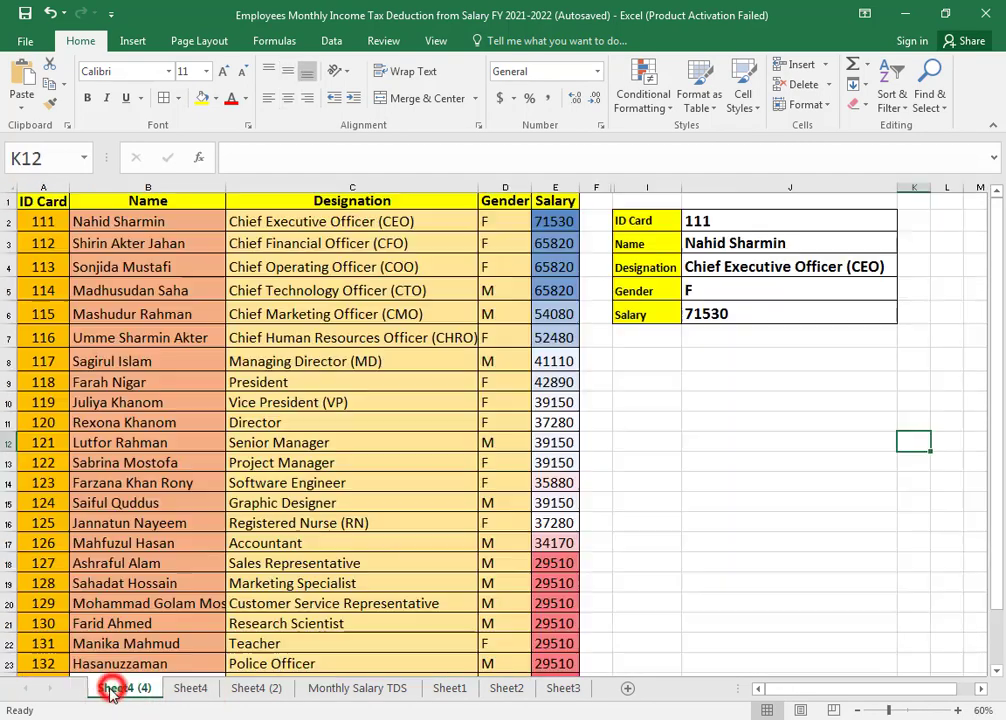
left_click(360, 690)
scroll(564, 516, "down", 6)
scroll(564, 516, "up", 6)
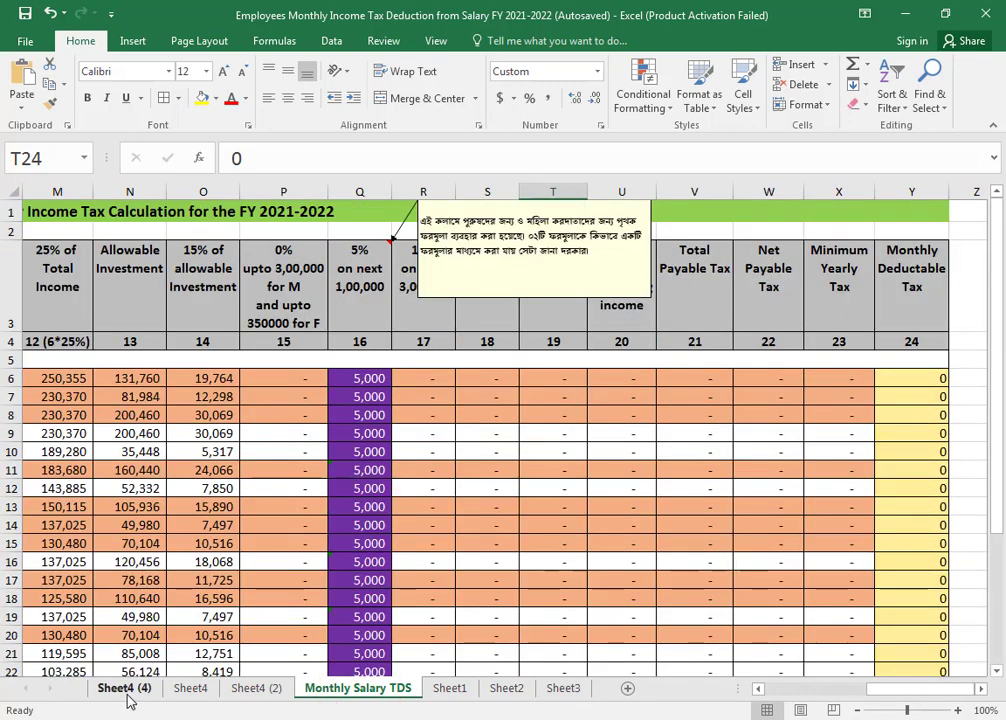
left_click(126, 692)
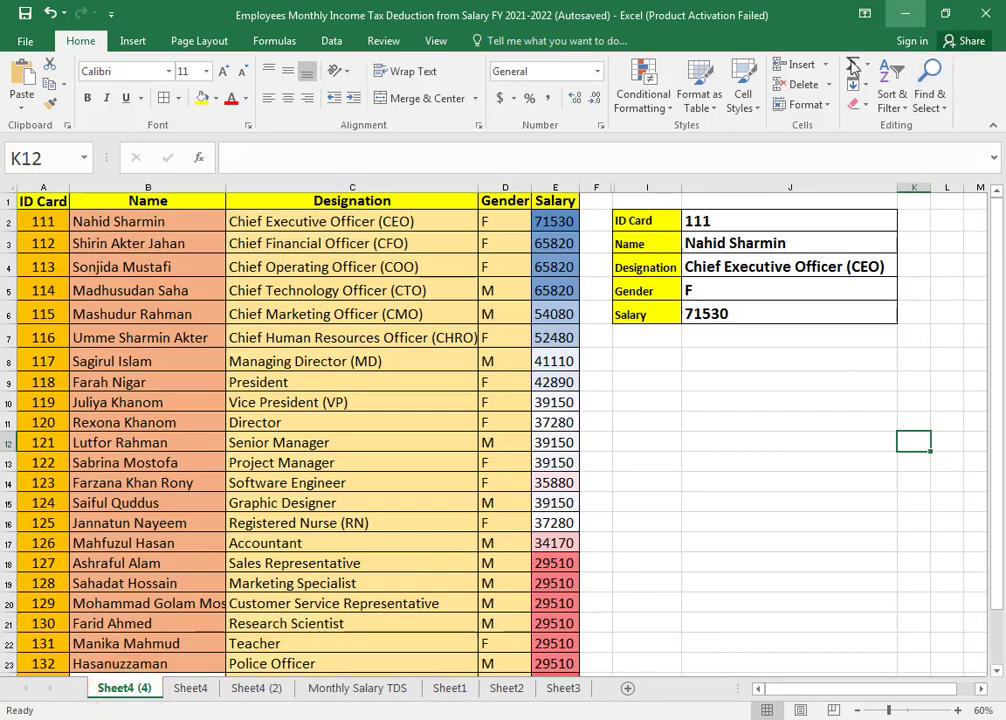
left_click(557, 690)
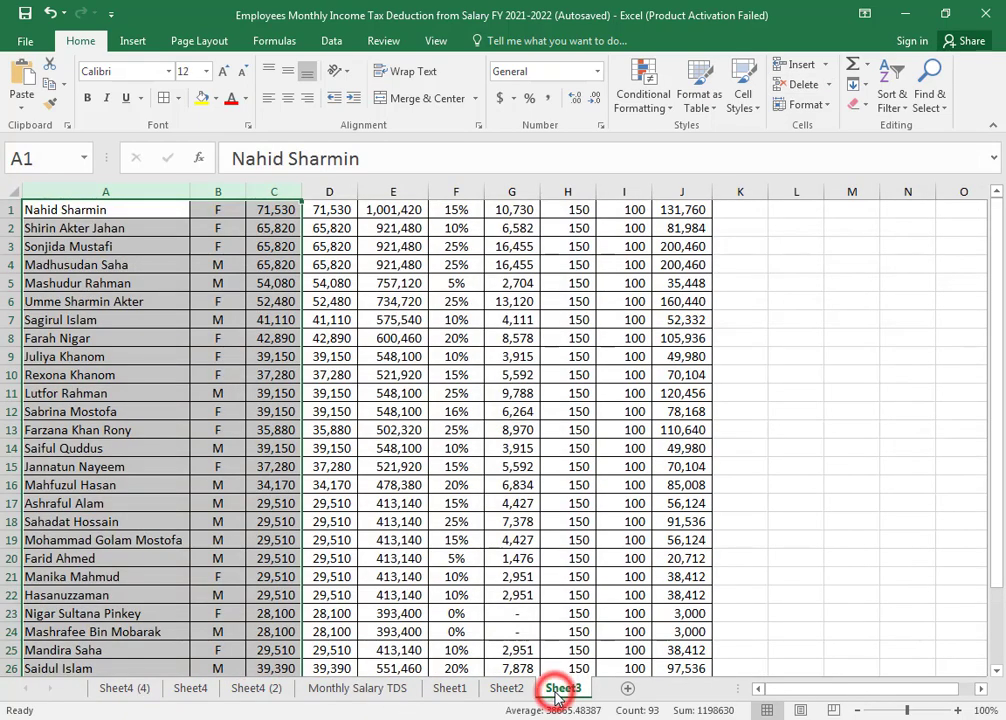
left_click(506, 690)
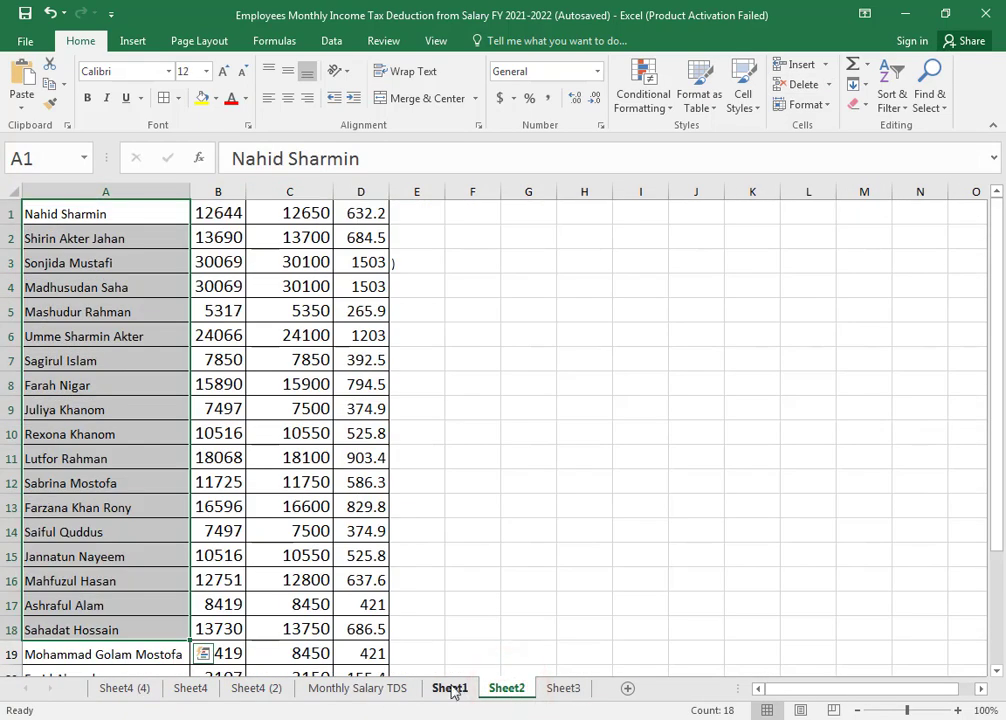
left_click(451, 689)
left_click(547, 430)
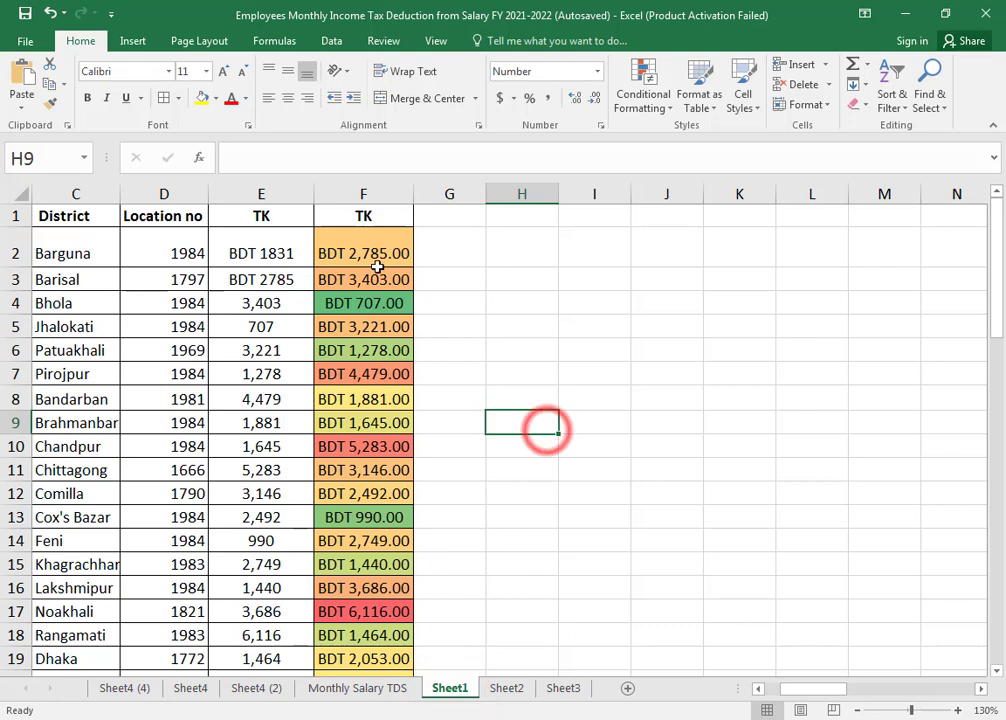
Delete the coloured TK column F
mouse_move(368, 254)
left_mouse_down()
mouse_move(355, 627)
mouse_move(410, 638)
left_mouse_up()
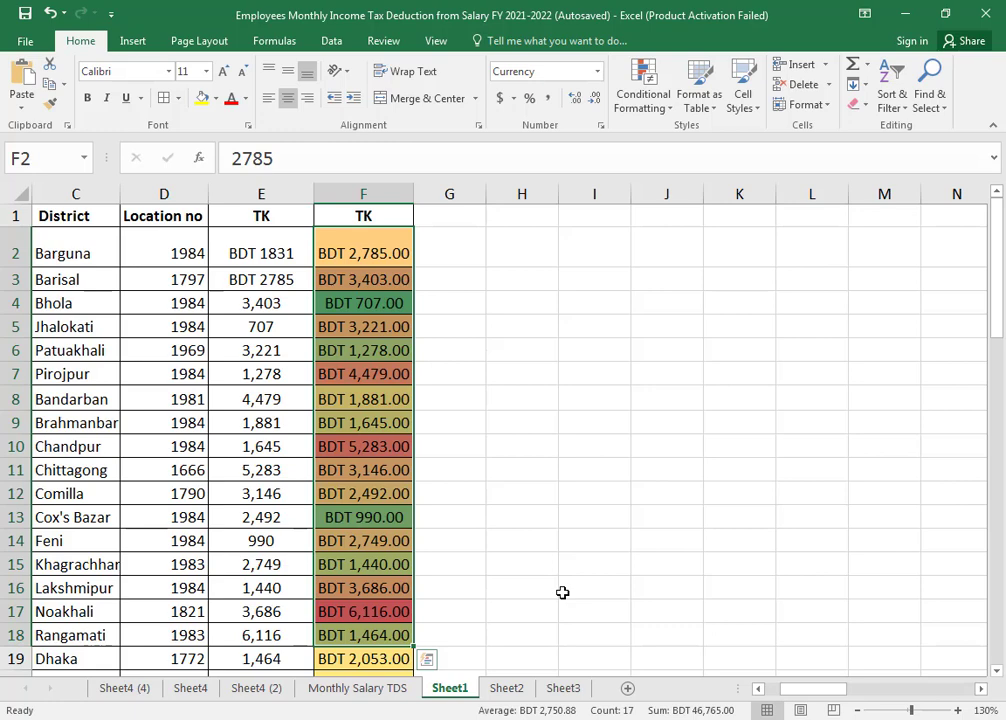
left_click(538, 421)
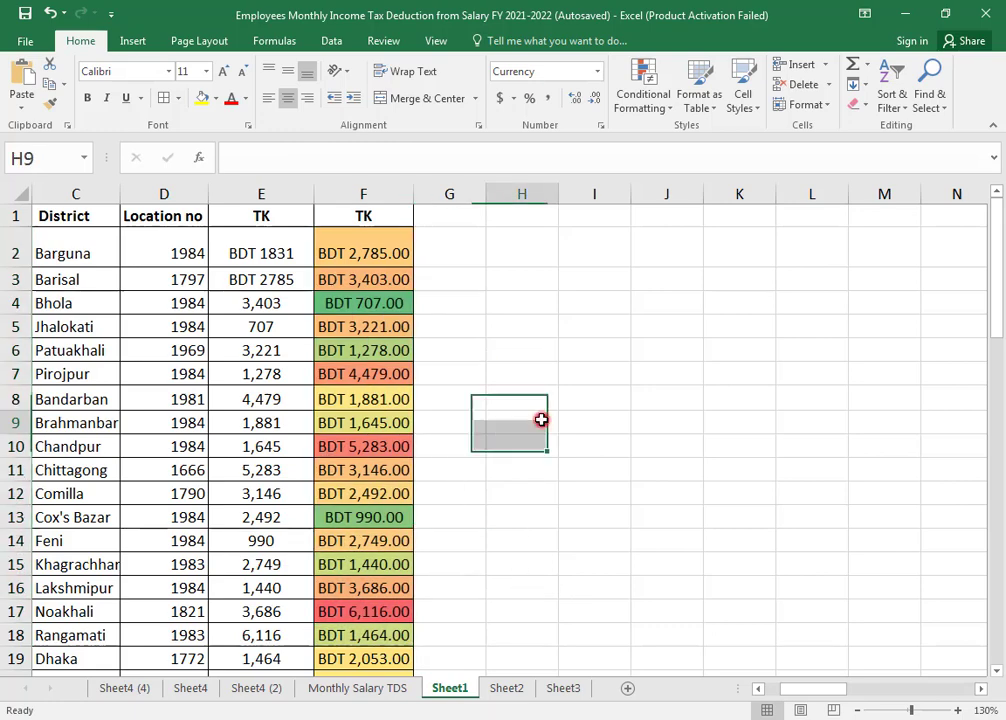
right_click(375, 196)
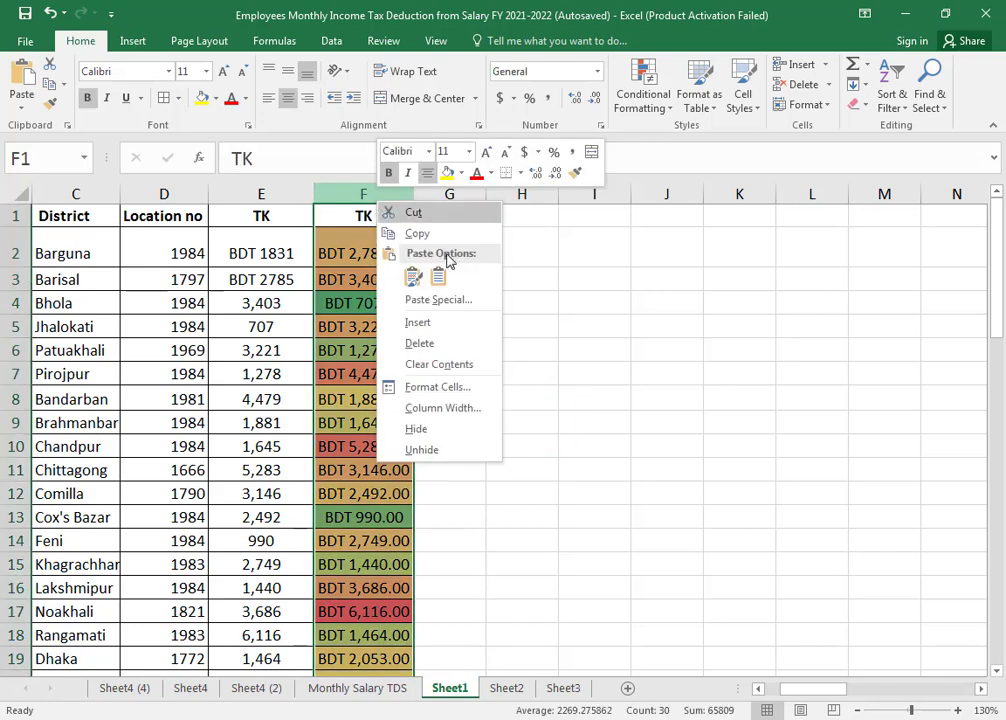
left_click(447, 344)
left_click(477, 343)
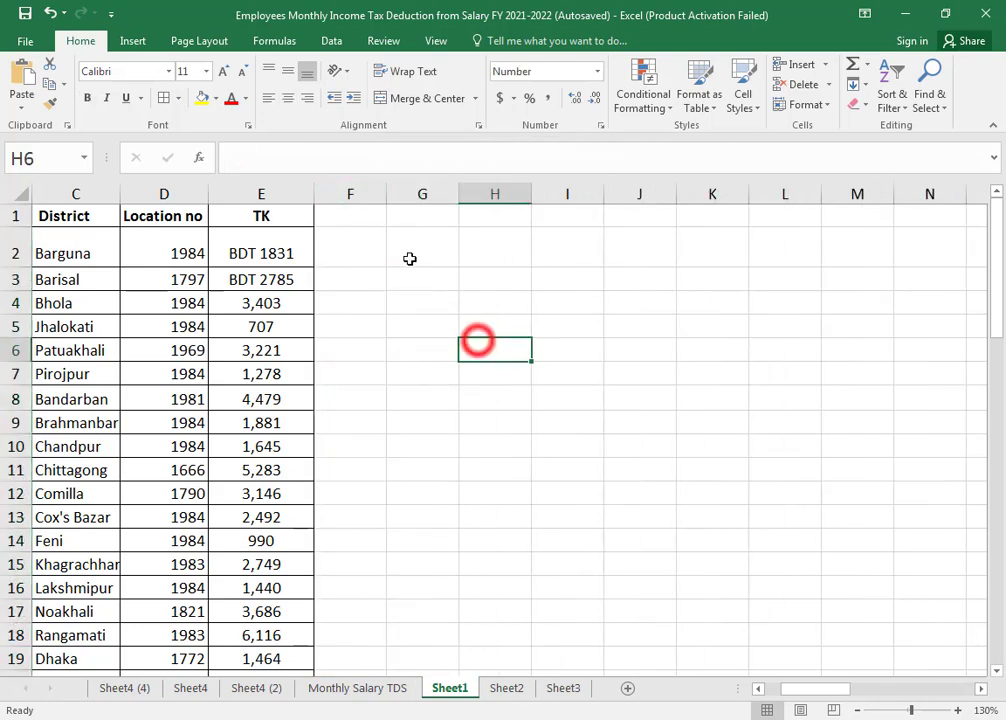
Select the TK amounts from E2 down to E31
mouse_move(283, 252)
left_mouse_down()
mouse_move(288, 650)
mouse_move(301, 688)
mouse_move(290, 662)
left_mouse_up()
left_click(469, 354)
left_click(285, 190)
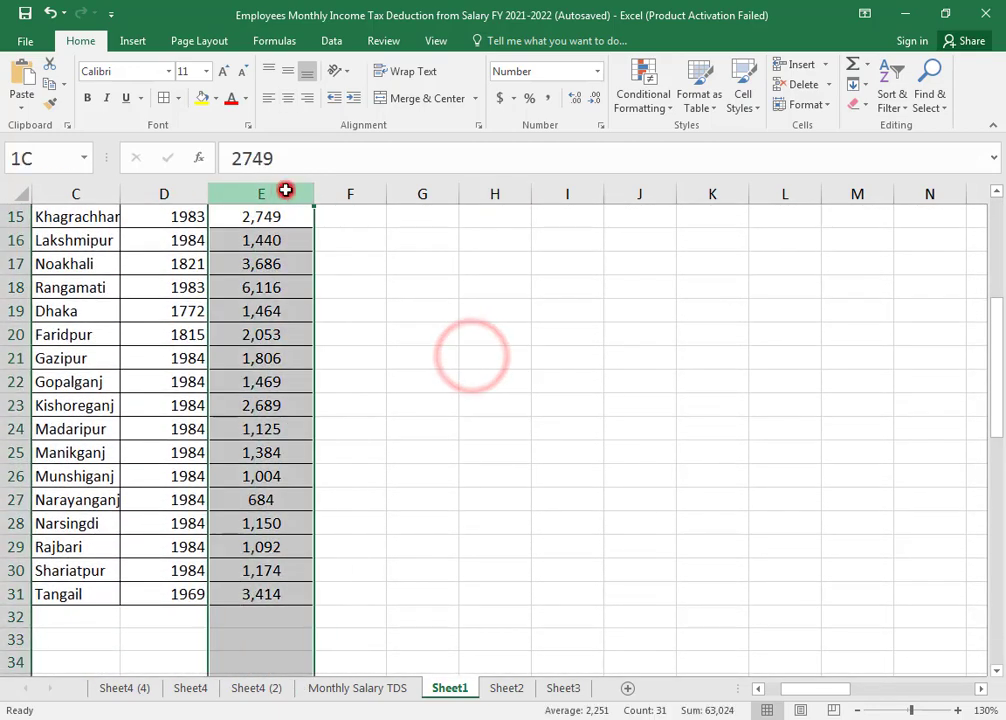
scroll(362, 399, "up", 5)
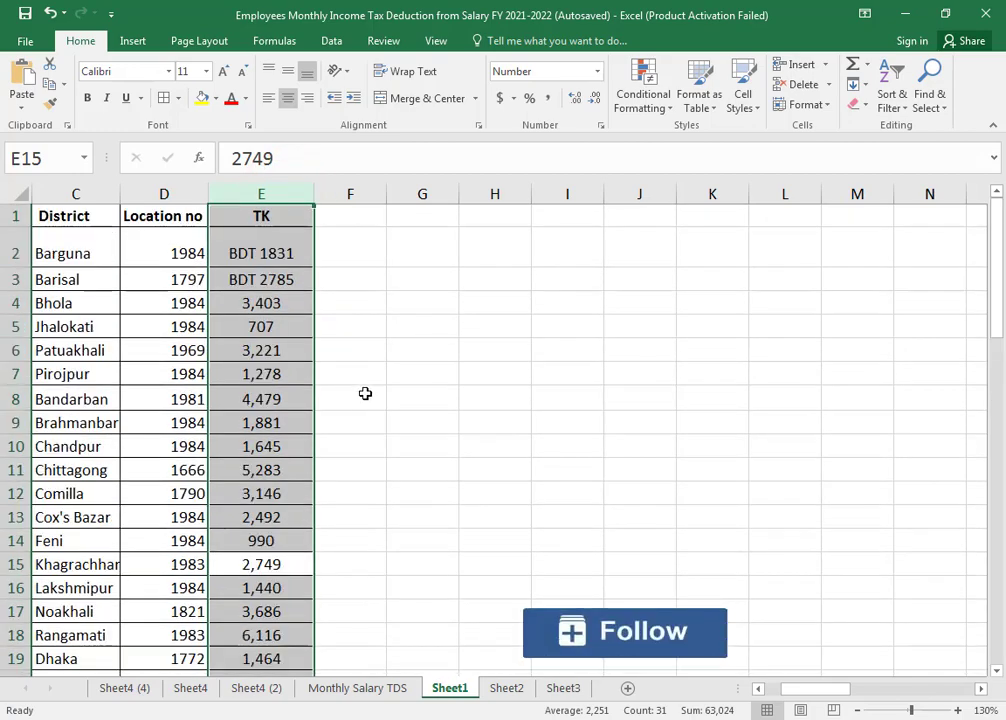
mouse_move(269, 245)
left_mouse_down()
mouse_move(291, 688)
mouse_move(283, 571)
left_mouse_up()
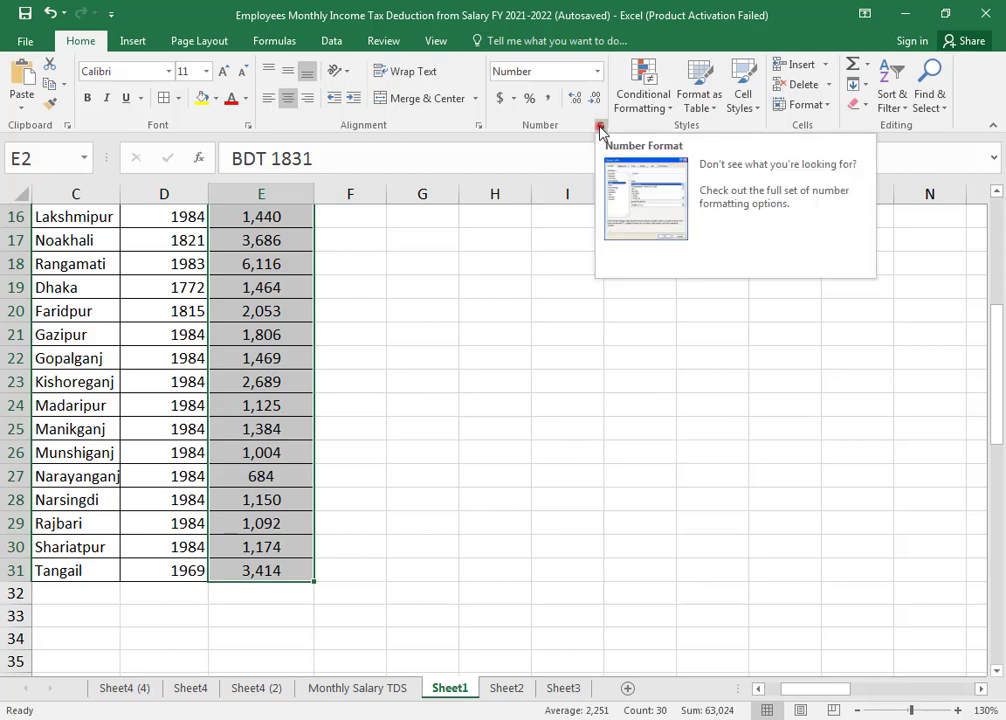
Open Format Cells for the TK amounts and choose the Currency category
left_click(601, 127)
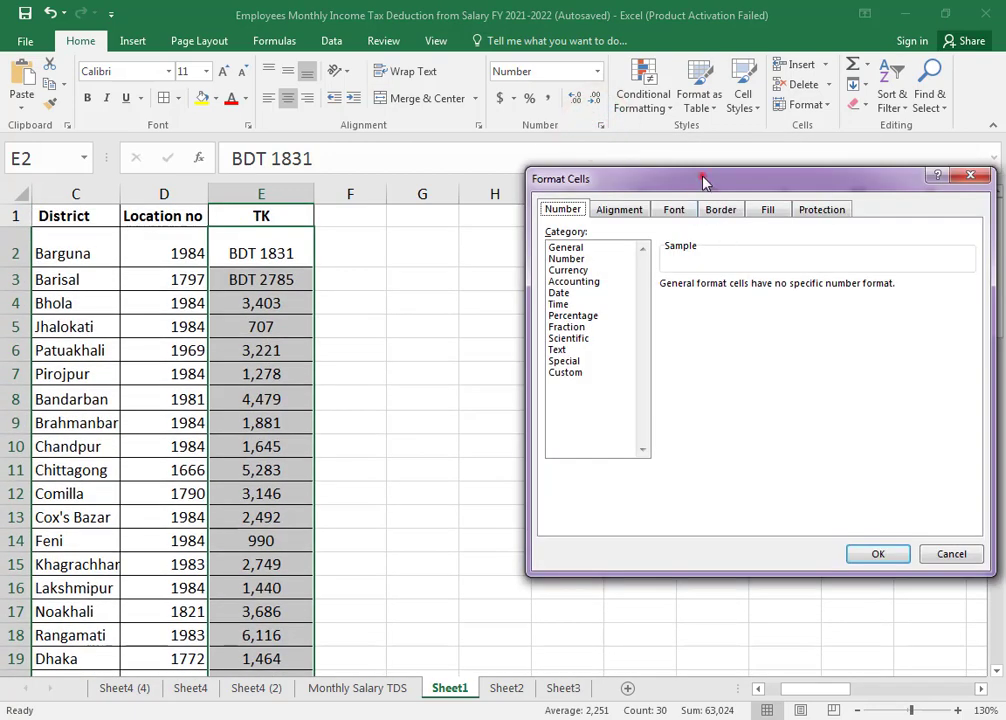
left_click_drag(703, 180, 610, 182)
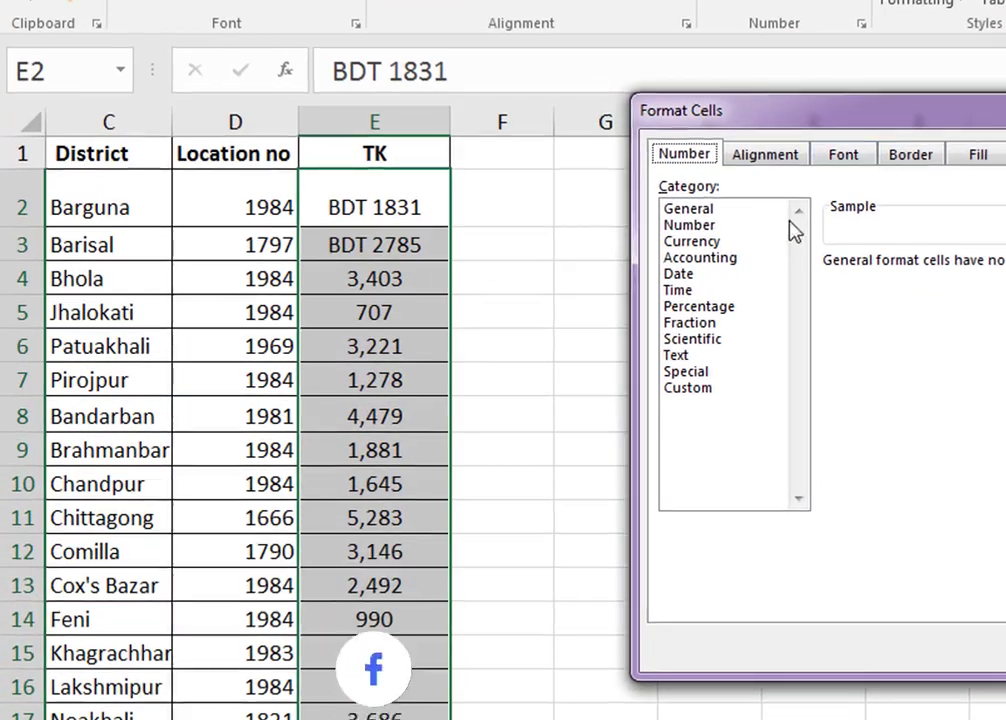
left_click(712, 242)
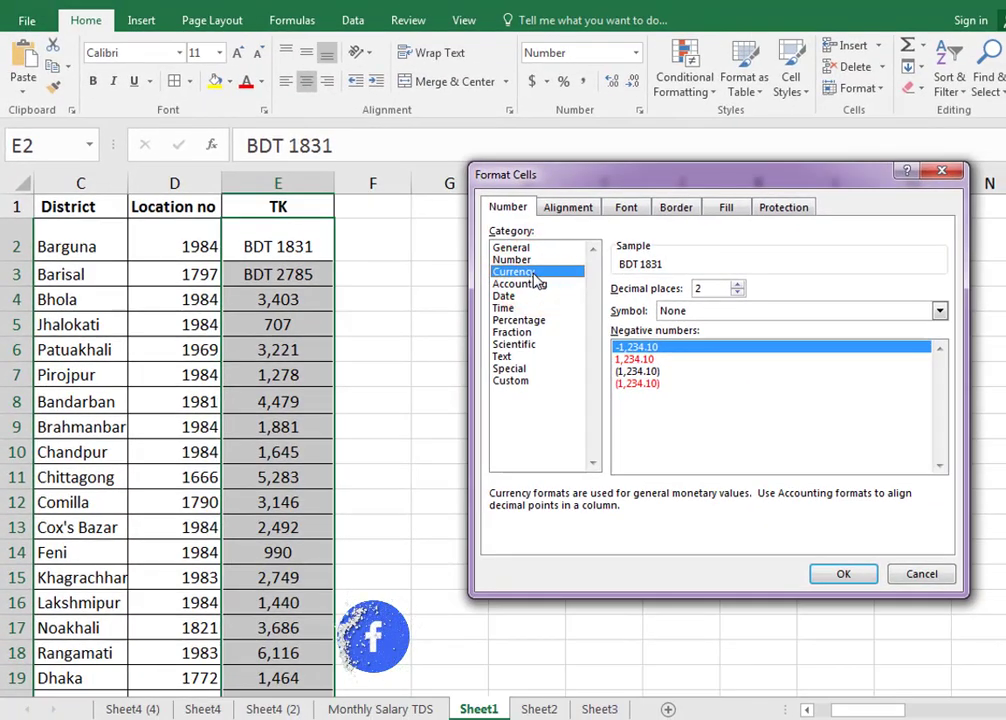
Scroll through the currency Symbol list to reach BDT
left_click(813, 316)
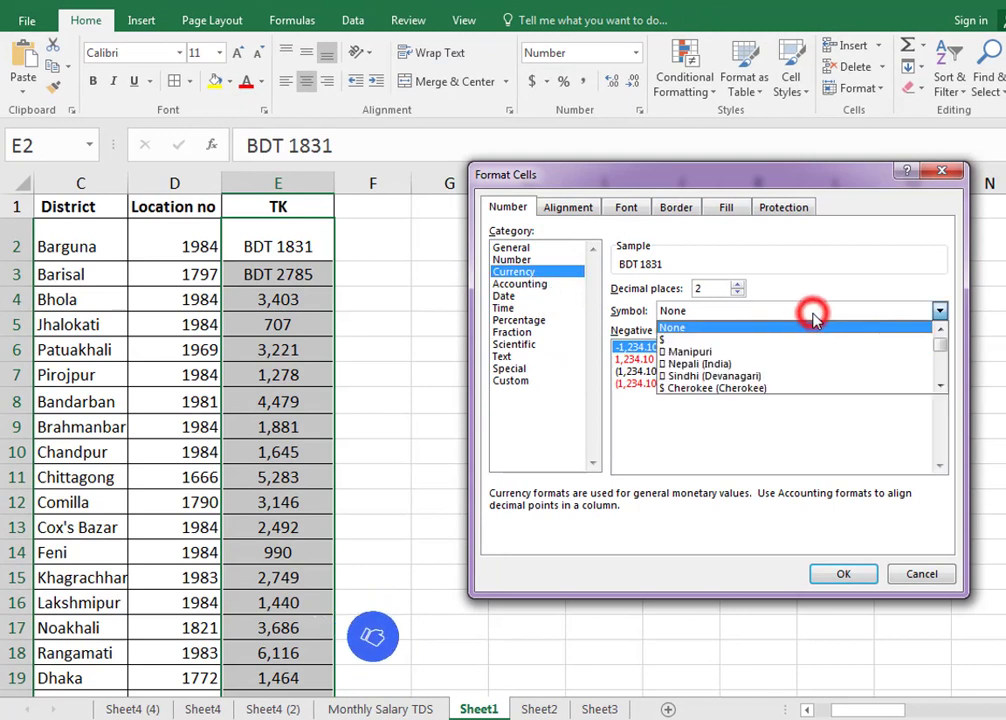
left_click(943, 385)
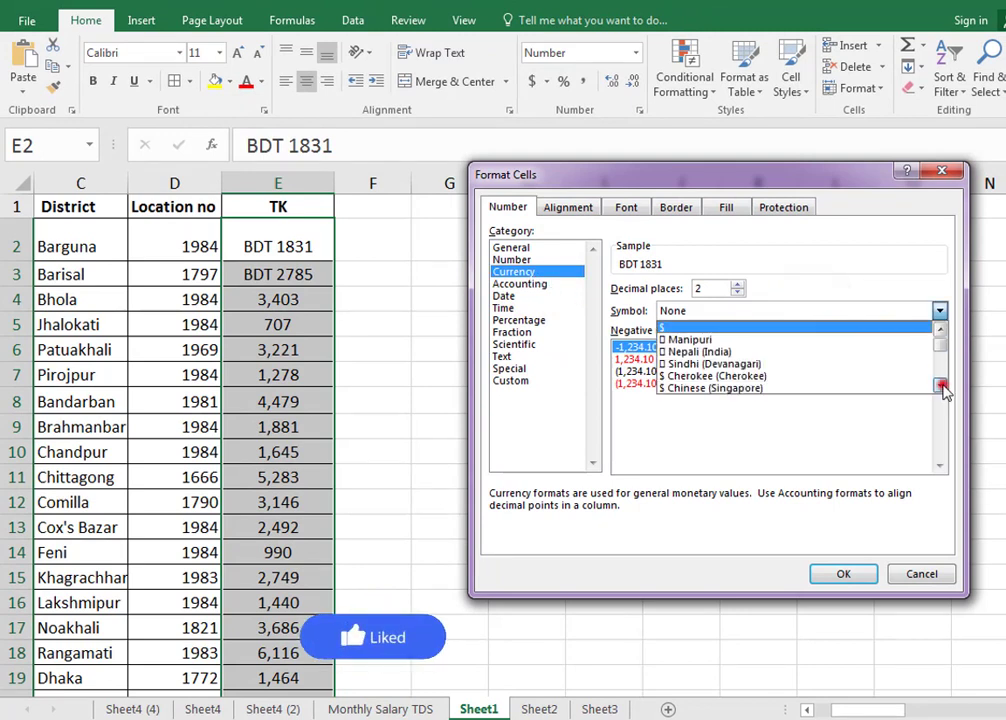
left_click(943, 385)
left_click(943, 385)
left_click(943, 385)
left_click(943, 388)
left_click_drag(943, 388, 944, 392)
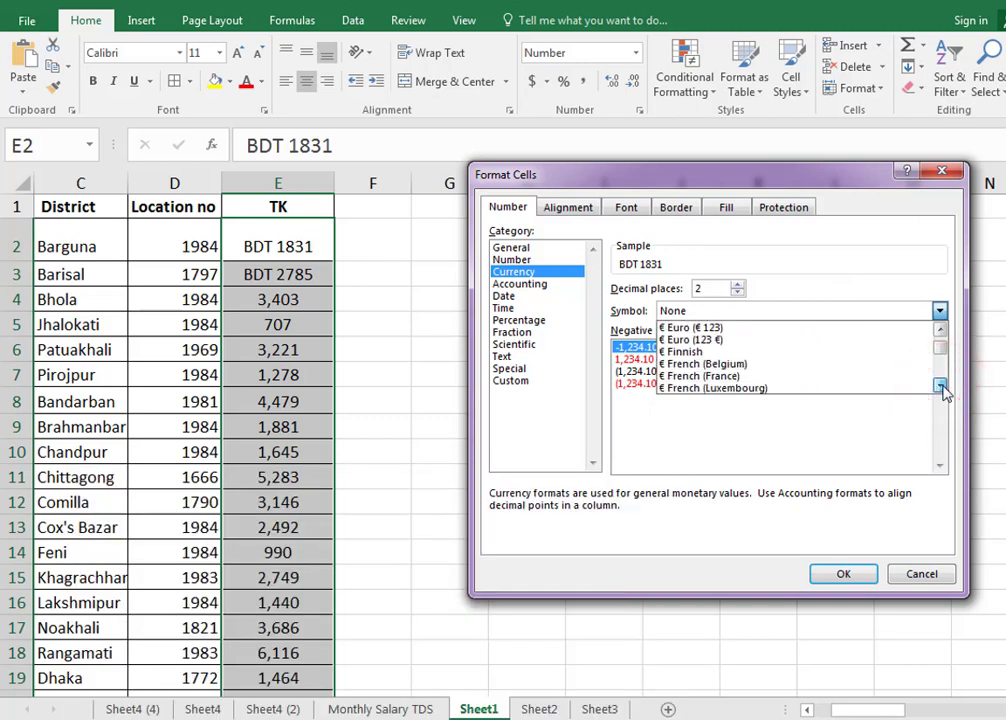
left_click_drag(943, 392, 944, 392)
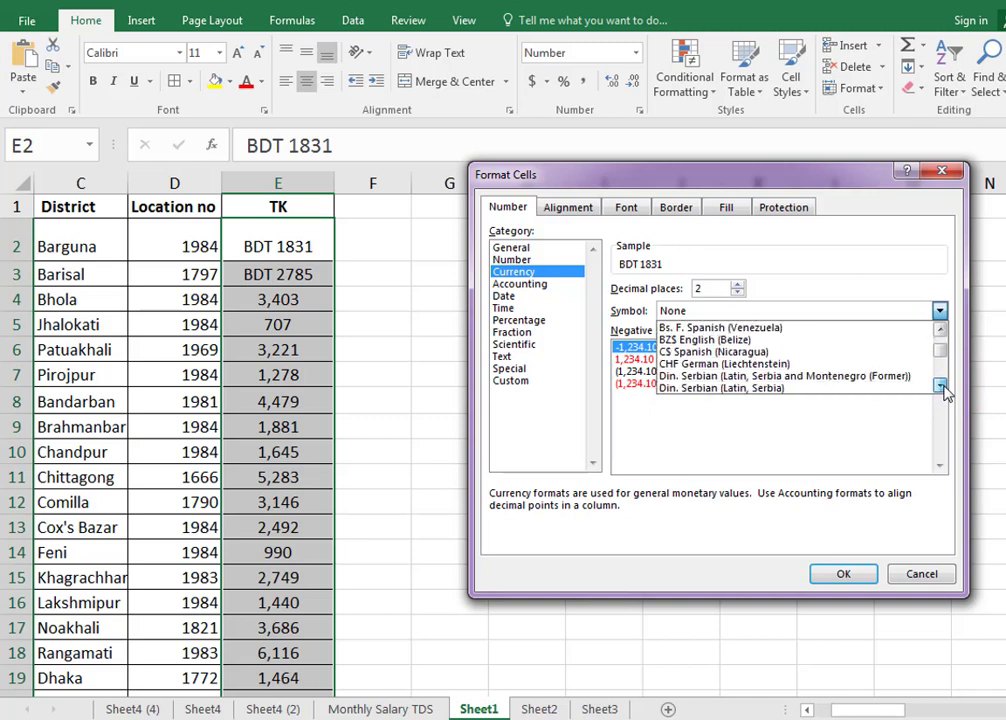
left_click(944, 390)
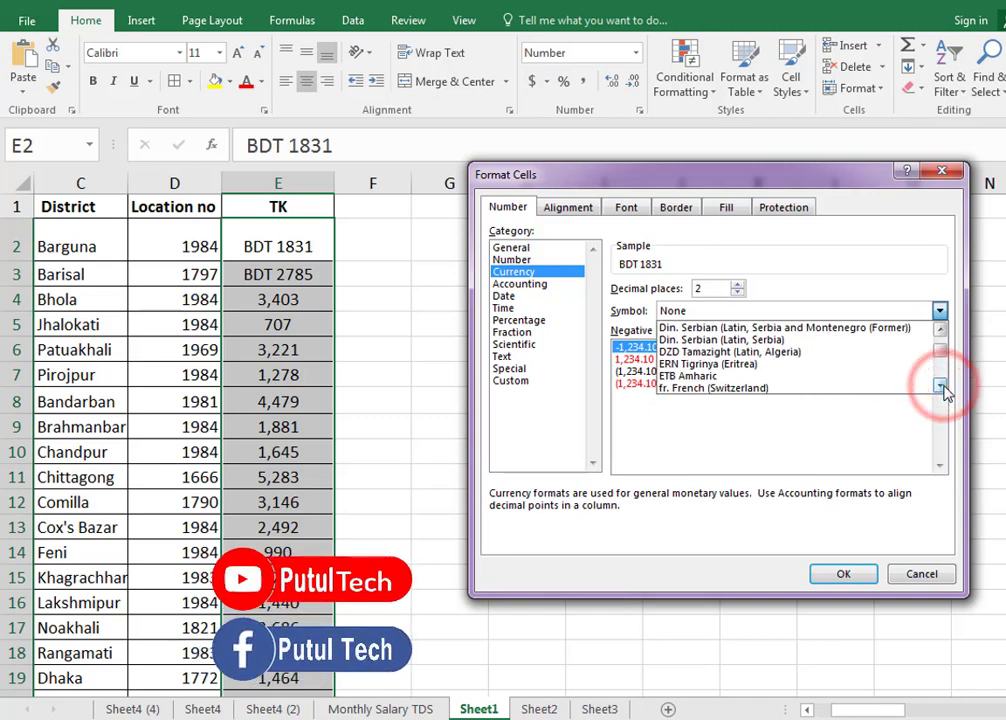
left_click(942, 387)
left_click_drag(944, 390, 946, 394)
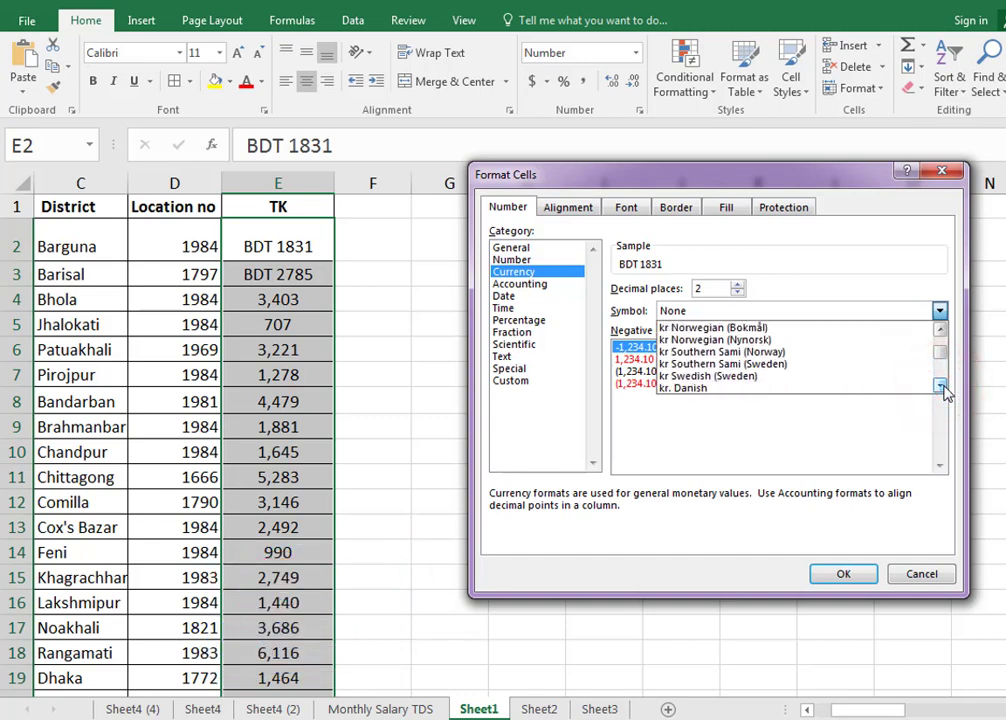
mouse_move(940, 350)
left_mouse_down()
mouse_move(943, 378)
mouse_move(942, 370)
left_mouse_up()
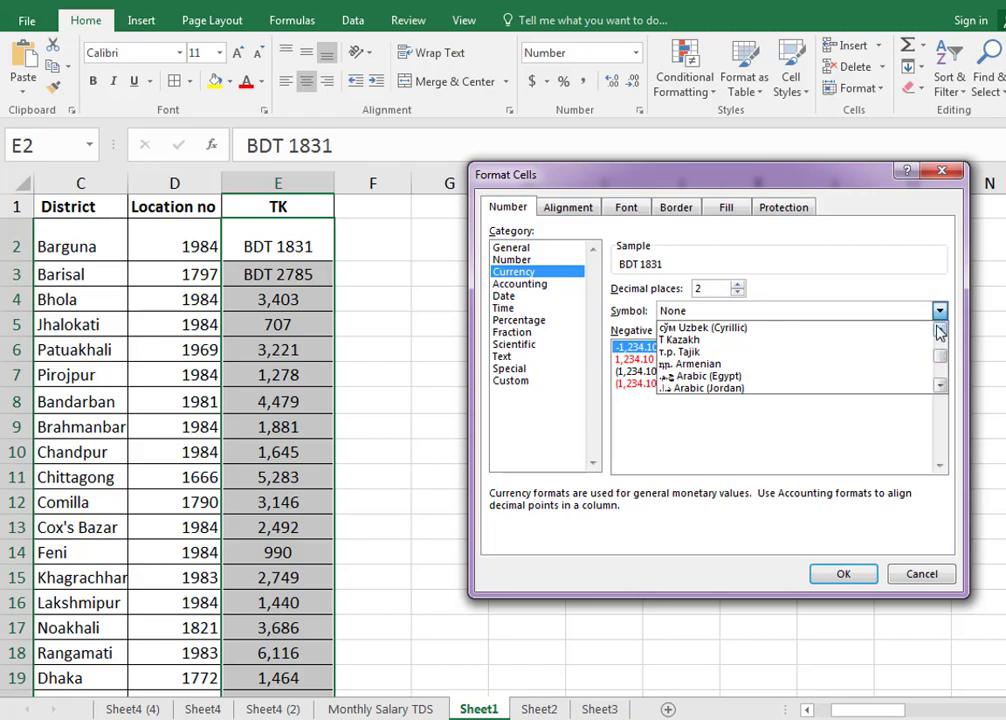
left_click_drag(943, 366, 942, 342)
left_click(940, 329)
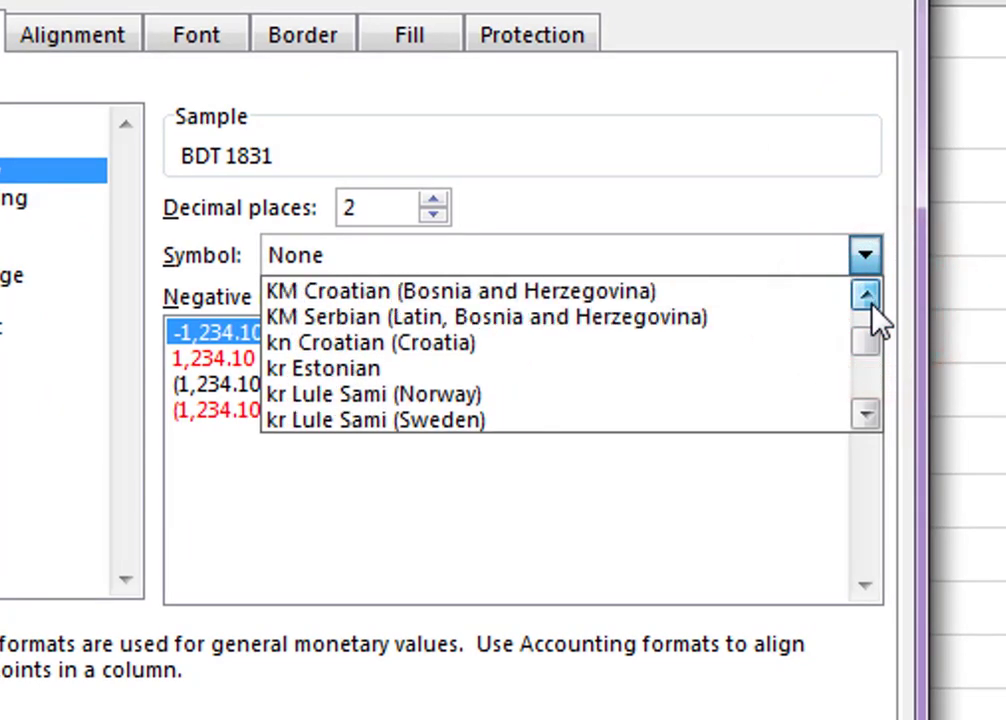
left_click(870, 304)
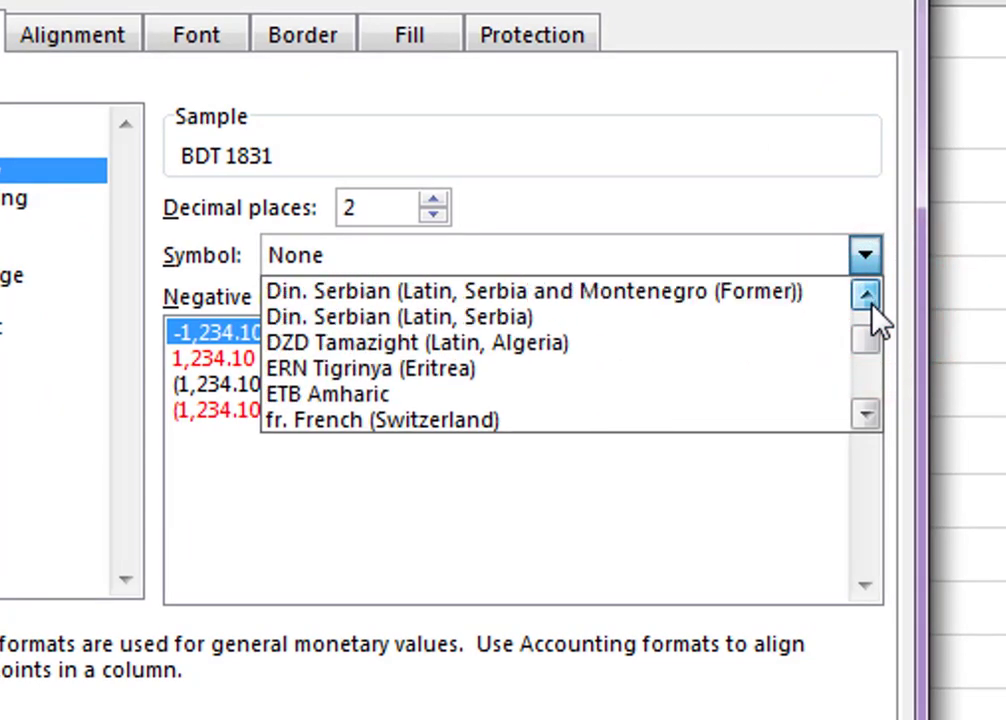
left_click(868, 300)
left_click(868, 300)
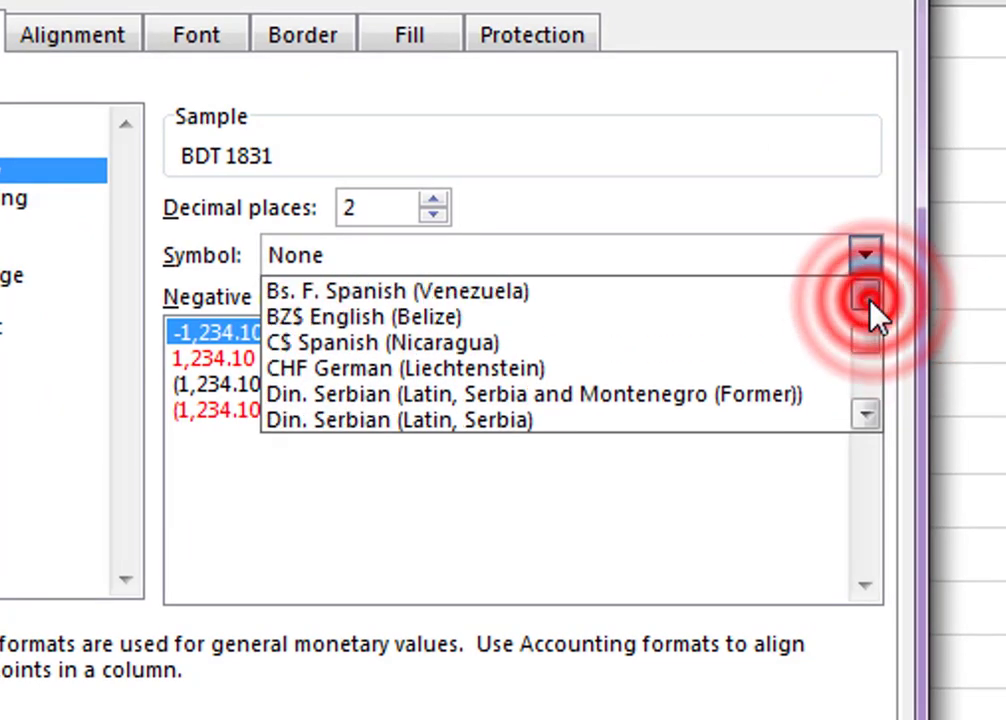
left_click(868, 300)
left_click(868, 300)
left_click(866, 300)
left_click_drag(862, 337, 867, 397)
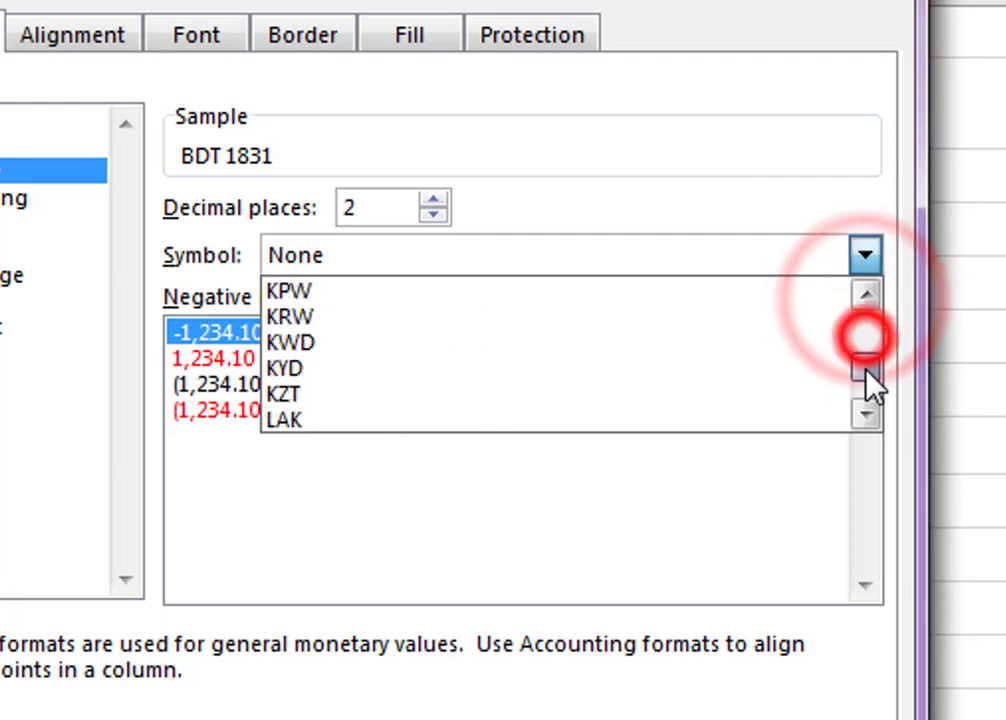
left_click(868, 302)
left_click(866, 300)
left_click(866, 300)
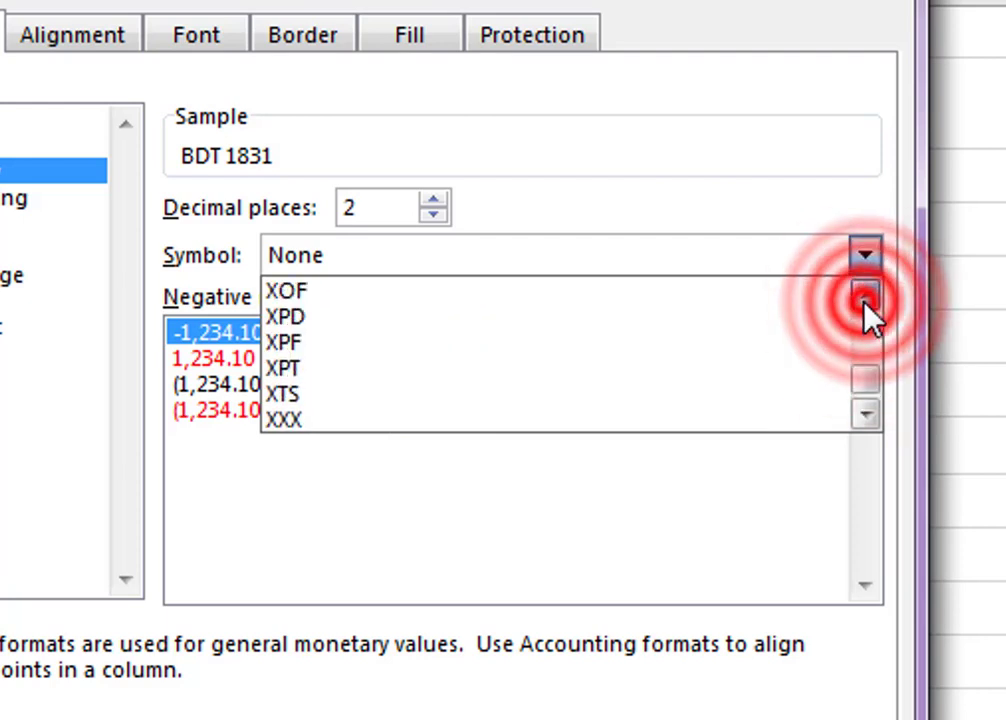
left_click(866, 300)
left_click(862, 303)
left_click(858, 306)
left_click(858, 306)
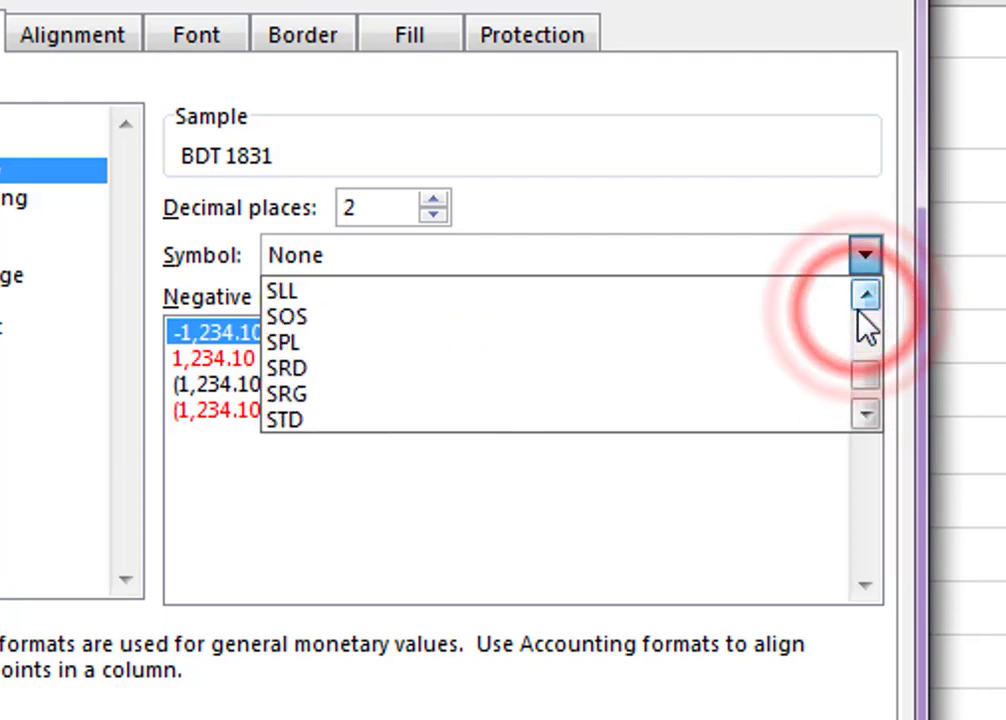
left_click(858, 306)
left_click(858, 306)
left_click(858, 306)
Set BDT as the currency symbol and apply it, giving values like BDT 3,403.00
key("b")
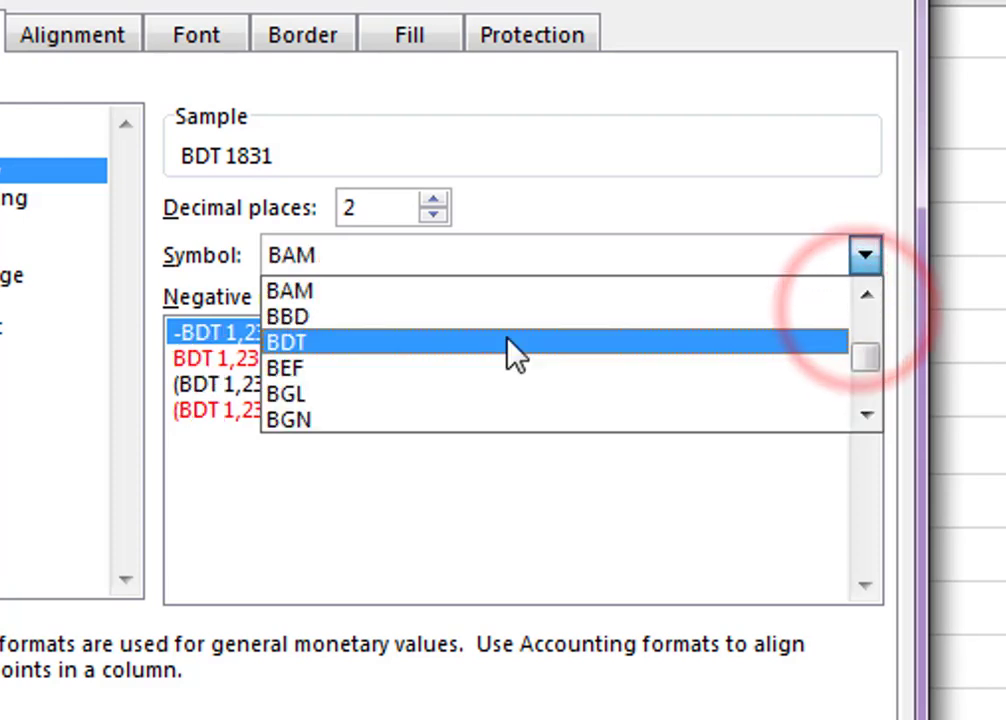
left_click(627, 345)
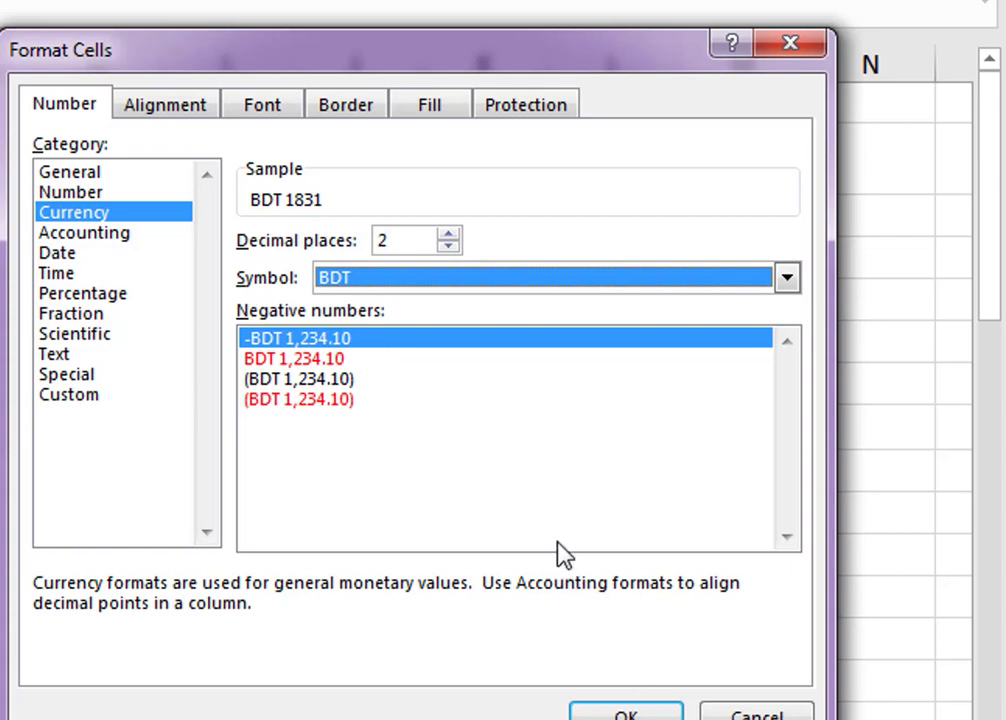
left_click(450, 282)
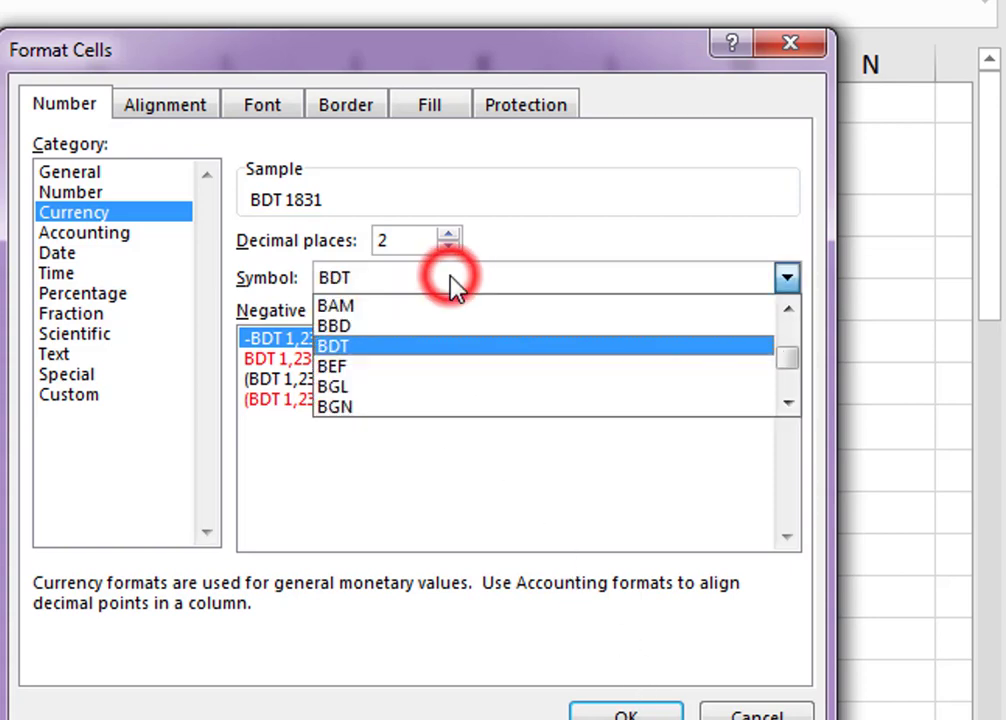
left_click(447, 345)
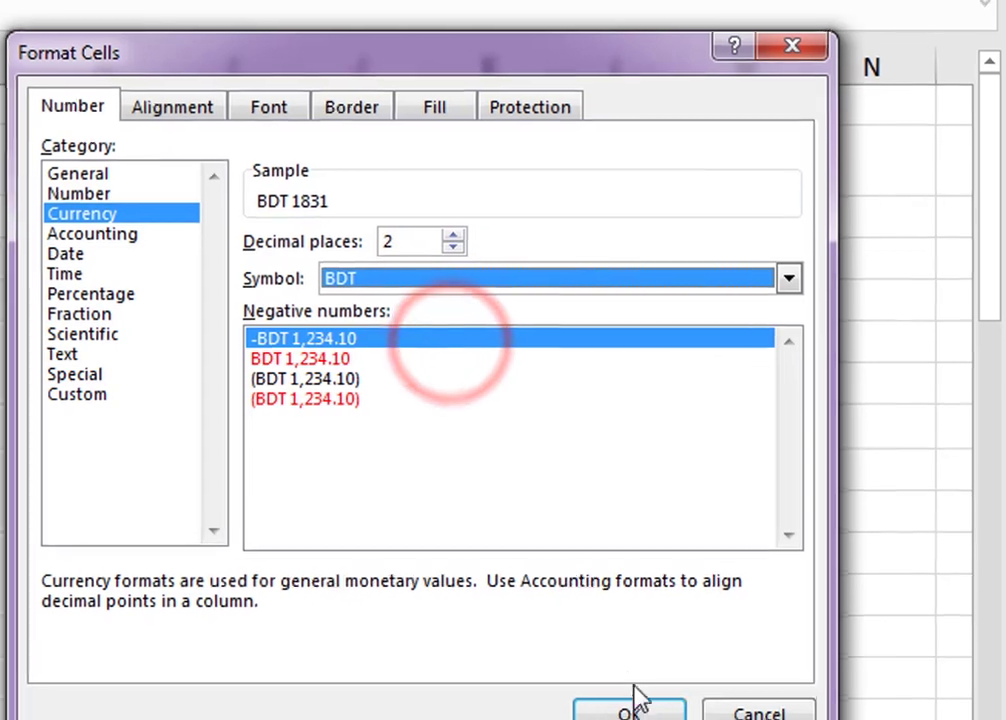
left_click(630, 712)
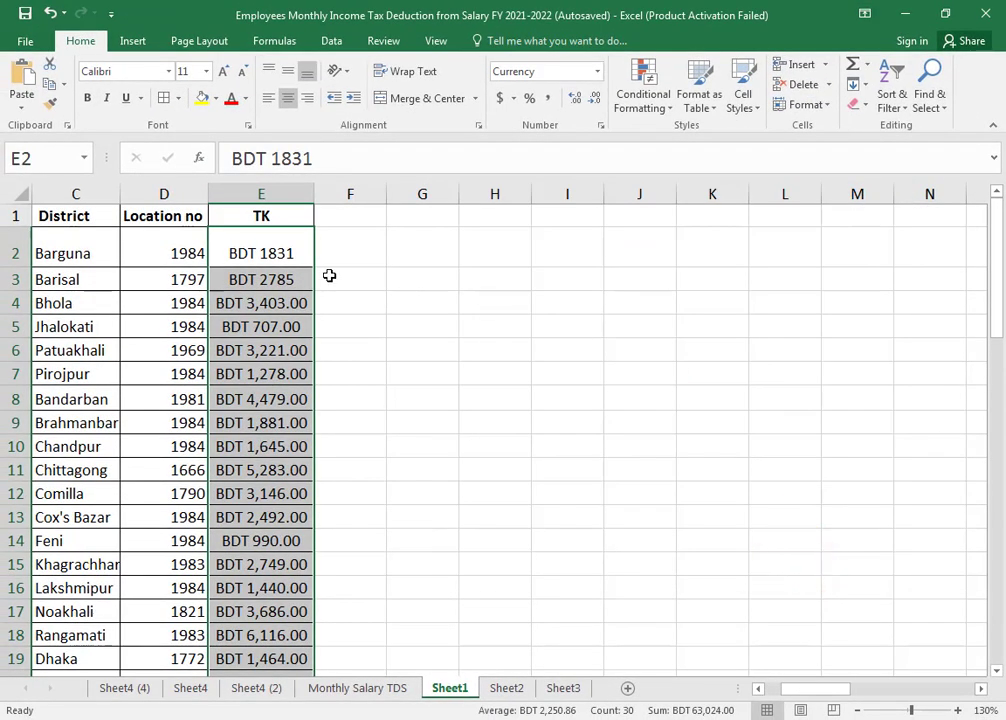
Center-align the BDT amounts in the TK column after trying left and right alignment
left_click(268, 99)
left_click(302, 99)
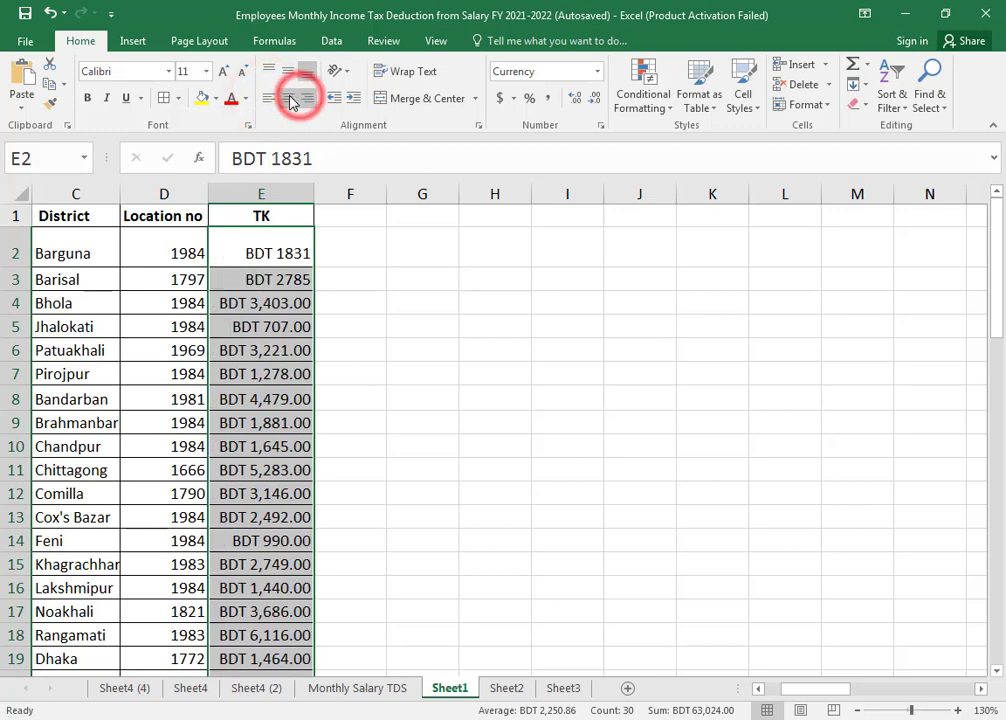
left_click(288, 99)
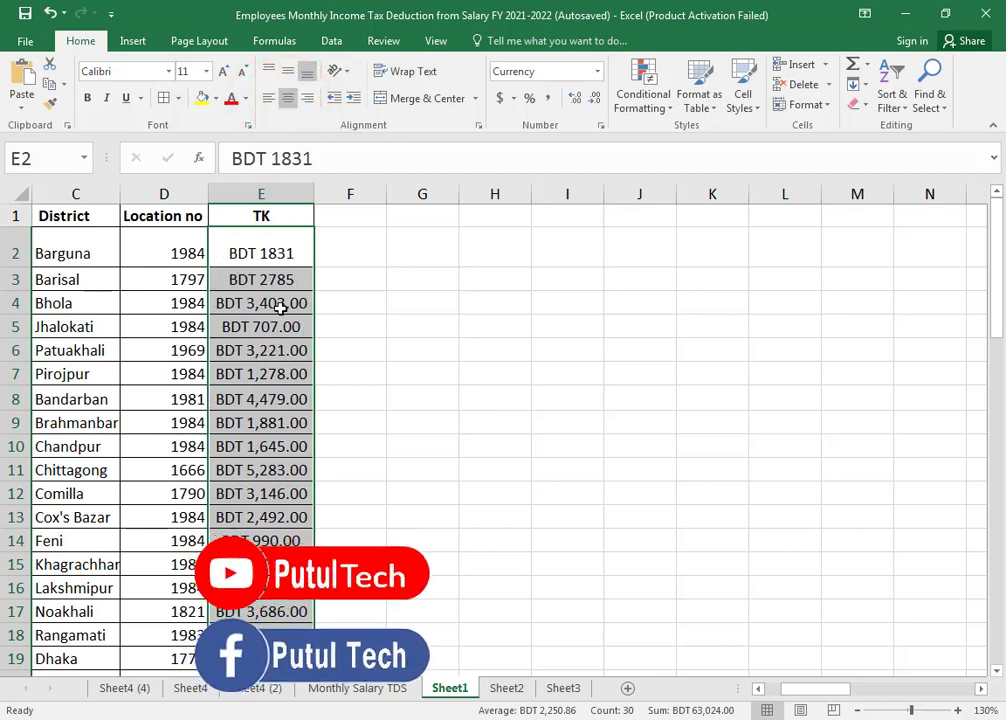
scroll(280, 312, "down", 3)
scroll(280, 312, "down", 3)
scroll(280, 312, "up", 6)
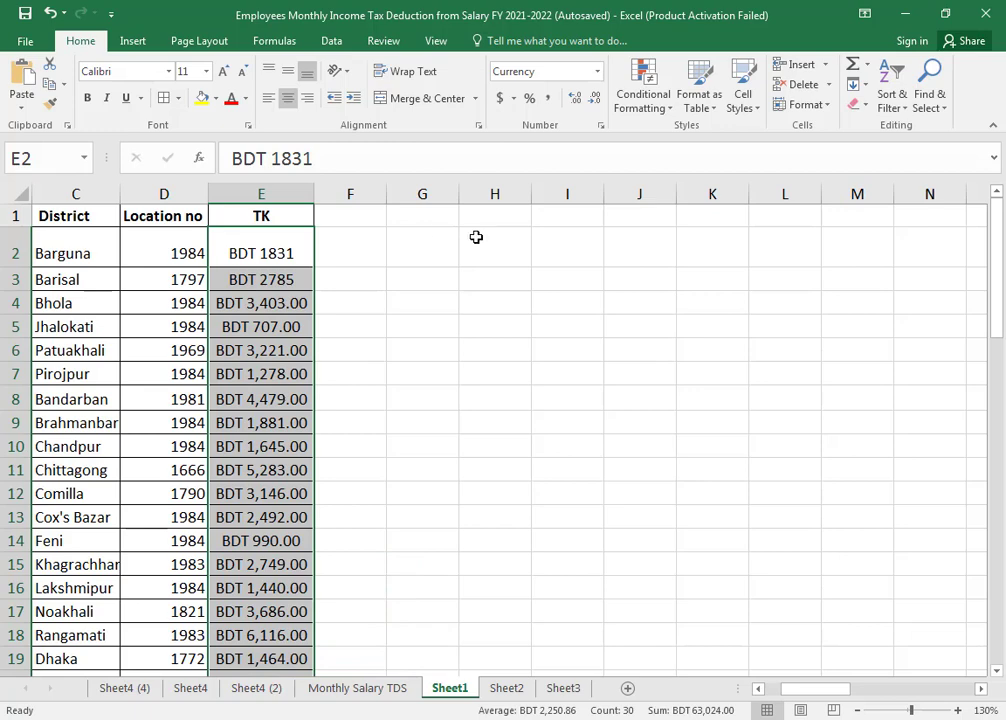
Apply the red-white-green colour scale to the TK amounts, then deselect to view the shading
left_click(644, 106)
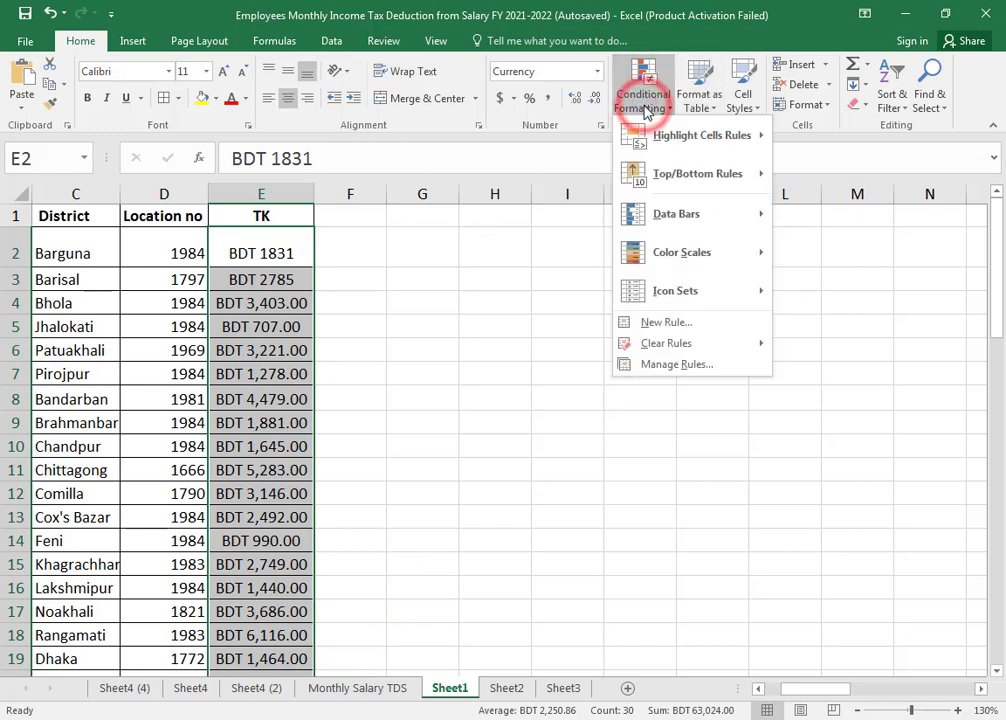
mouse_move(738, 250)
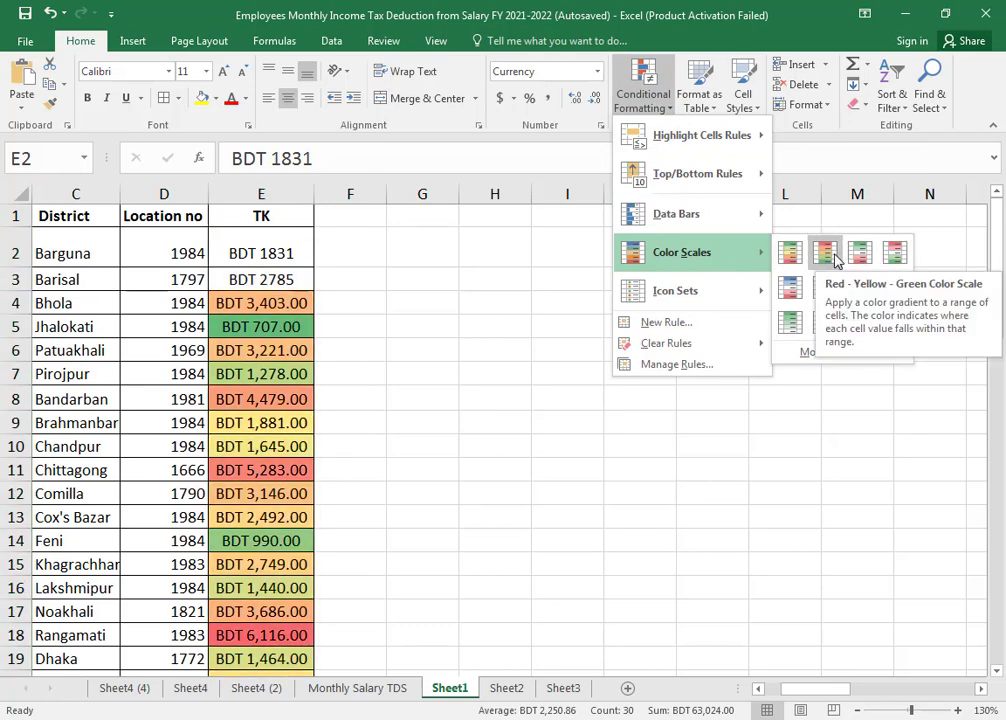
left_click(887, 256)
left_click(388, 322)
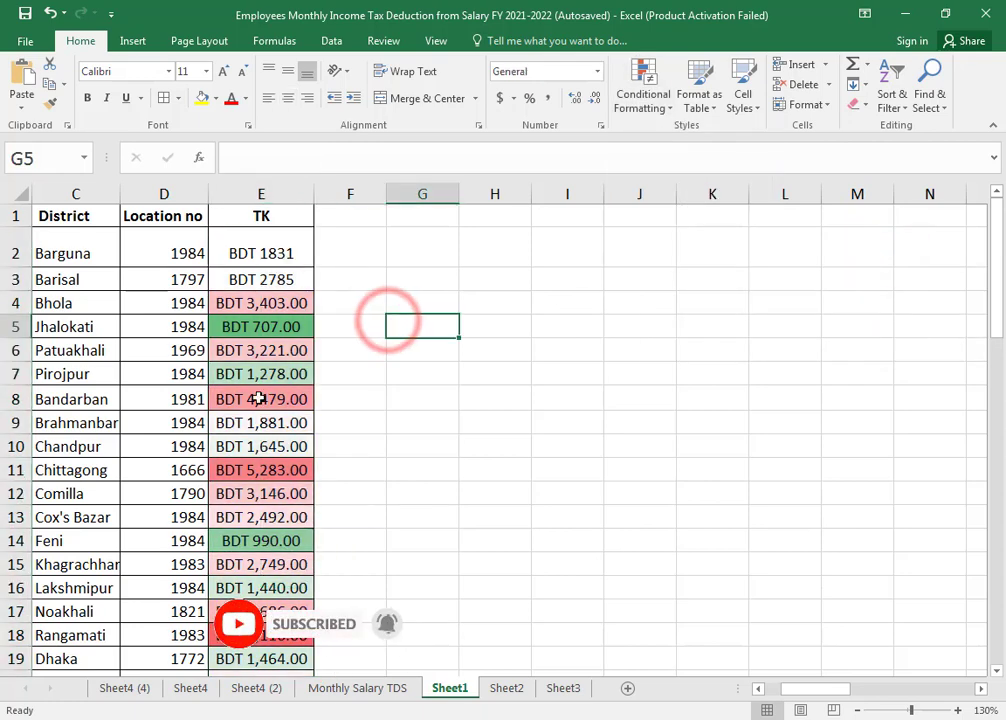